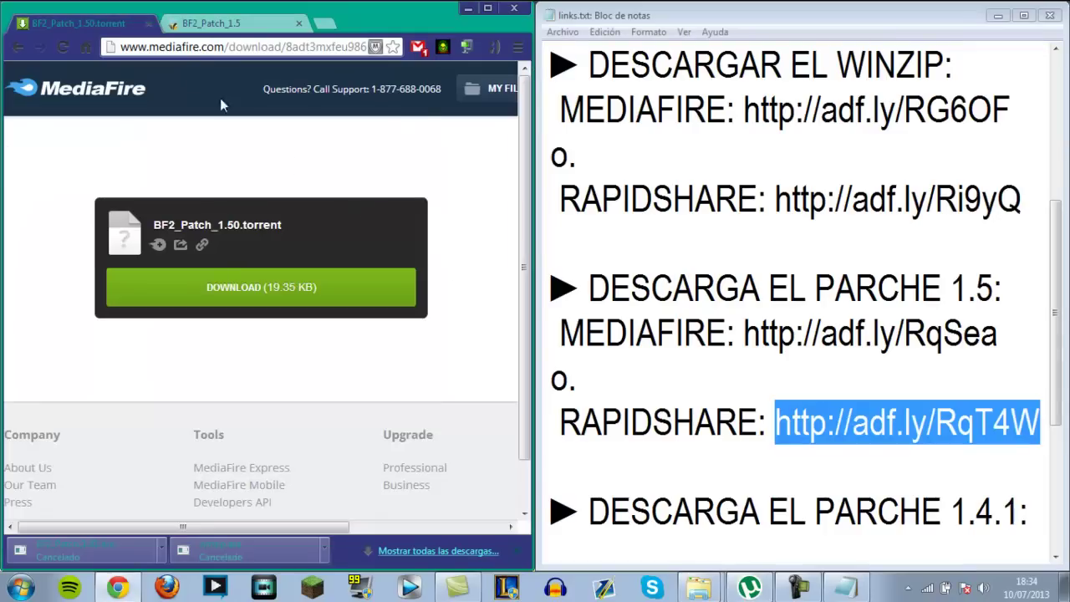
# Close the patch 1.5 MediaFire tab, skip the ad on the RapidShare link, and replace that page with a blank new tab
pyautogui.click(148, 23)
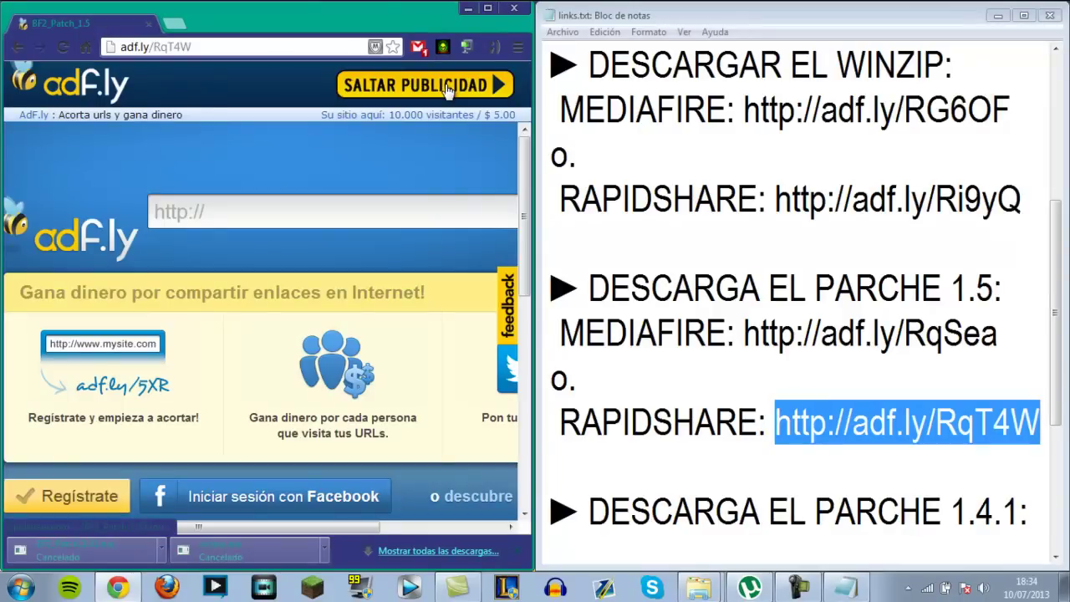
pyautogui.click(447, 86)
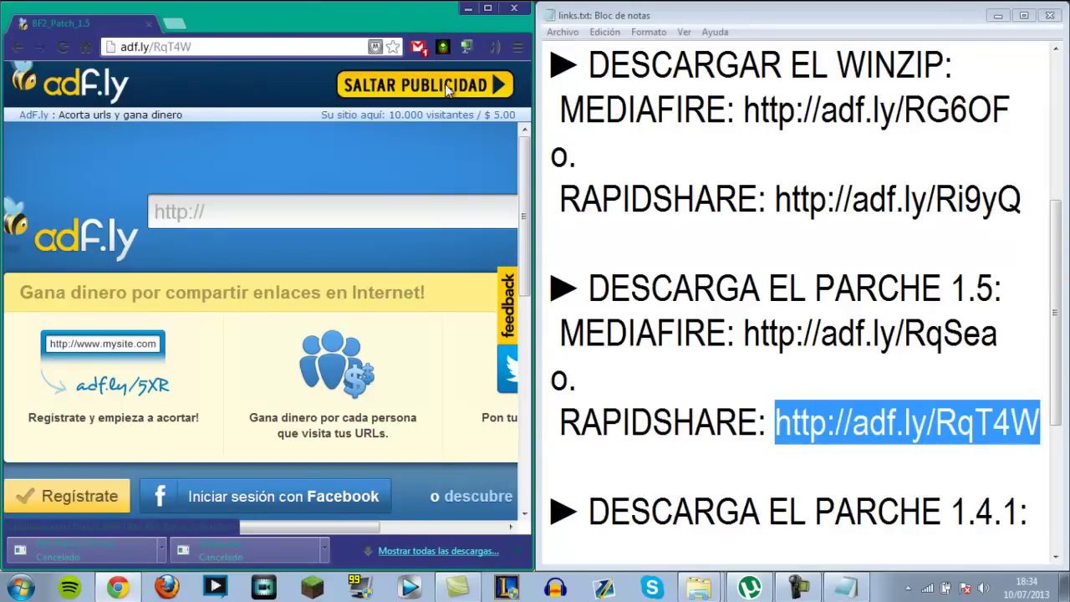
pyautogui.click(163, 549)
pyautogui.click(130, 30)
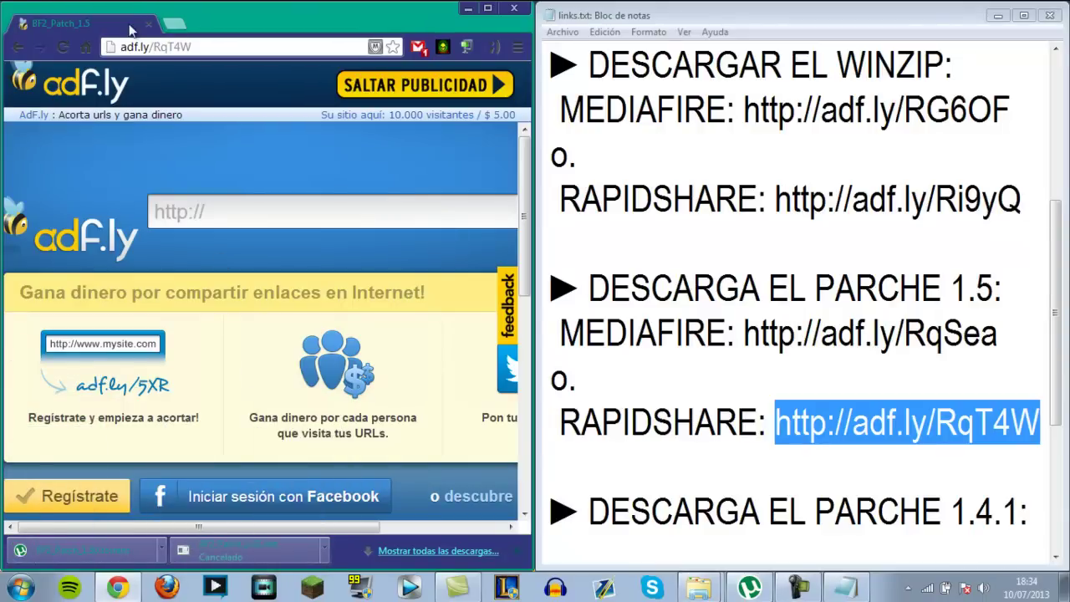
pyautogui.click(174, 25)
pyautogui.click(770, 415)
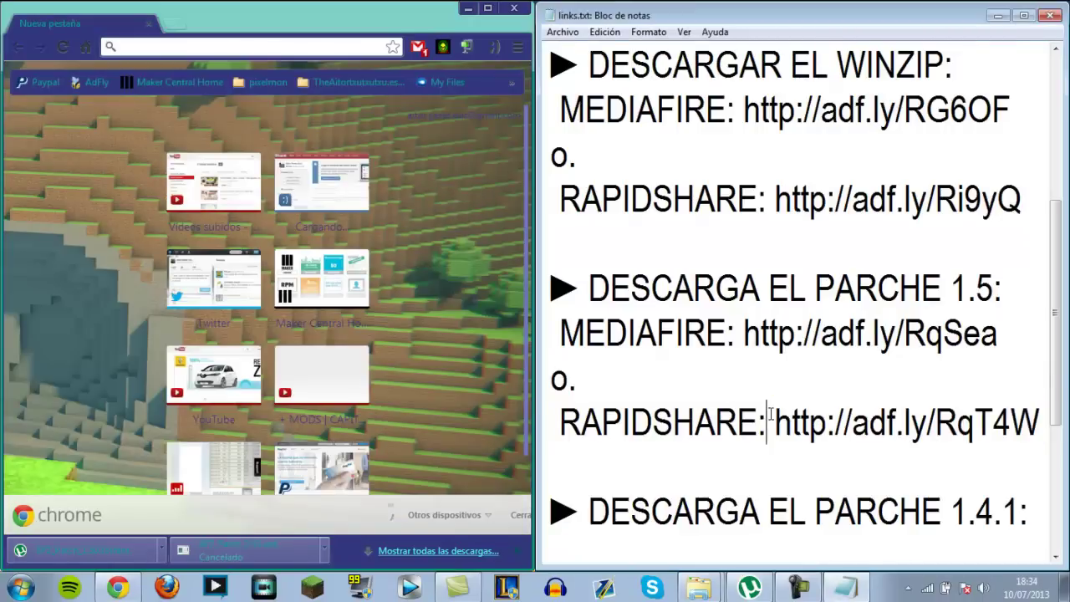
pyautogui.scroll(-2, 770, 416)
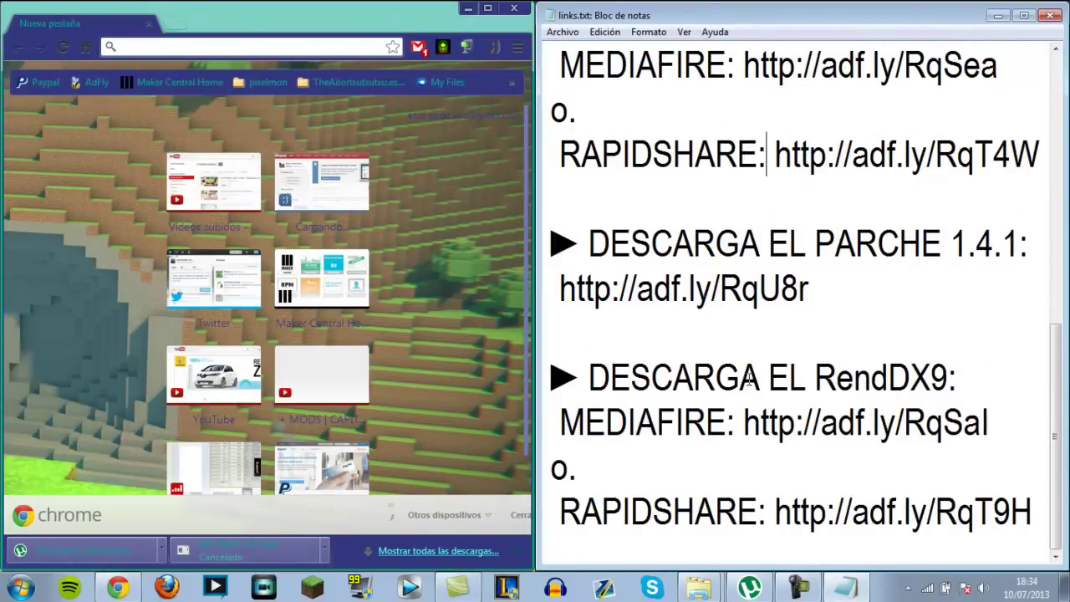
pyautogui.moveTo(750, 427); pyautogui.dragTo(990, 420)
pyautogui.hotkey('ctrl', 'c')
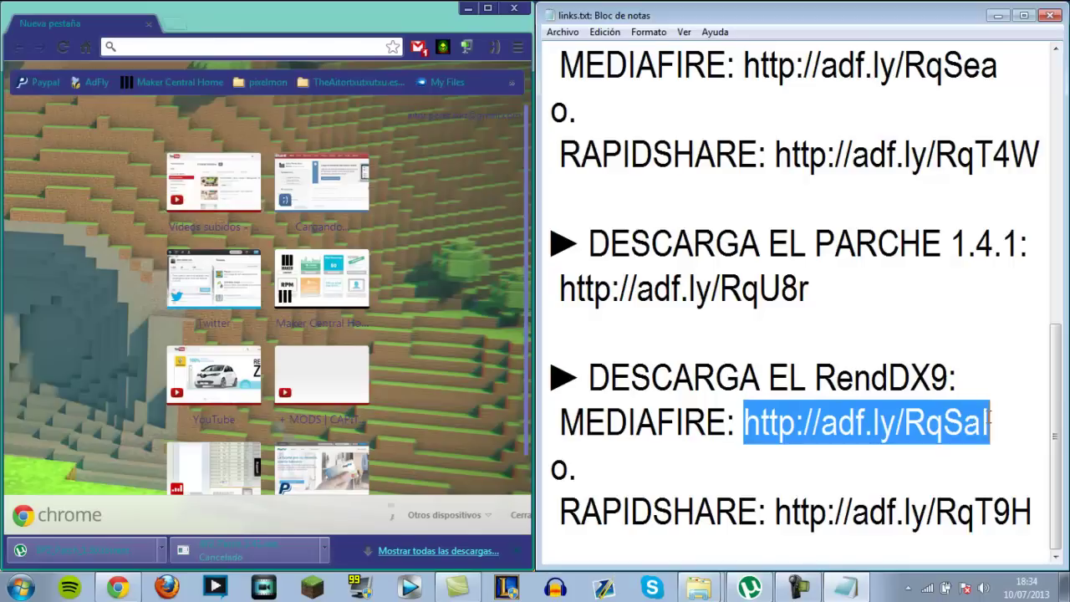
pyautogui.click(190, 40)
pyautogui.hotkey('ctrl', 'v')
pyautogui.press('Return')
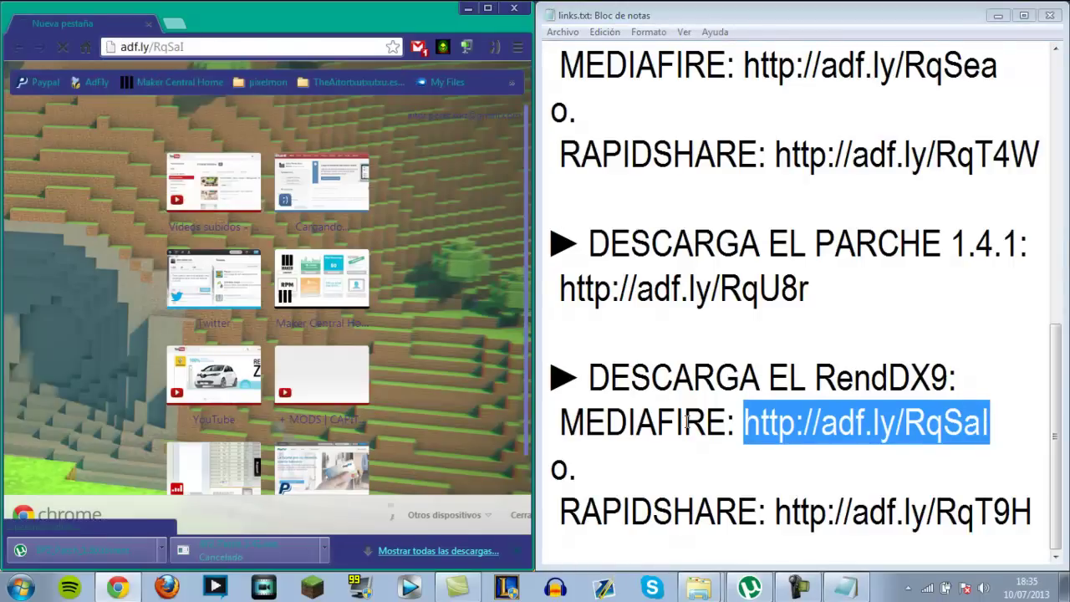
pyautogui.moveTo(776, 511); pyautogui.dragTo(1035, 520)
pyautogui.hotkey('ctrl', 'c')
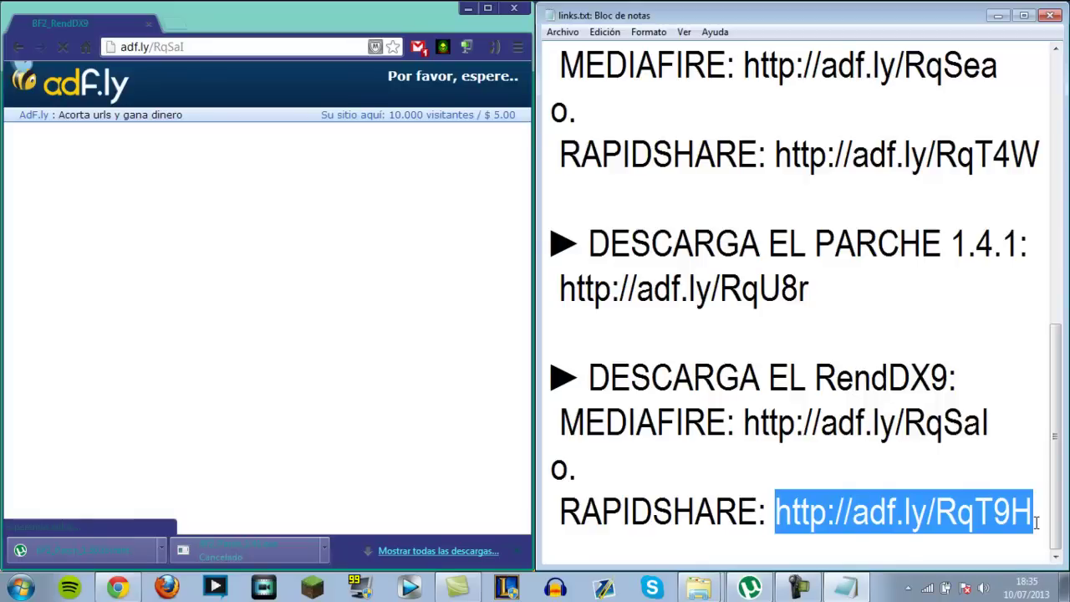
pyautogui.click(175, 25)
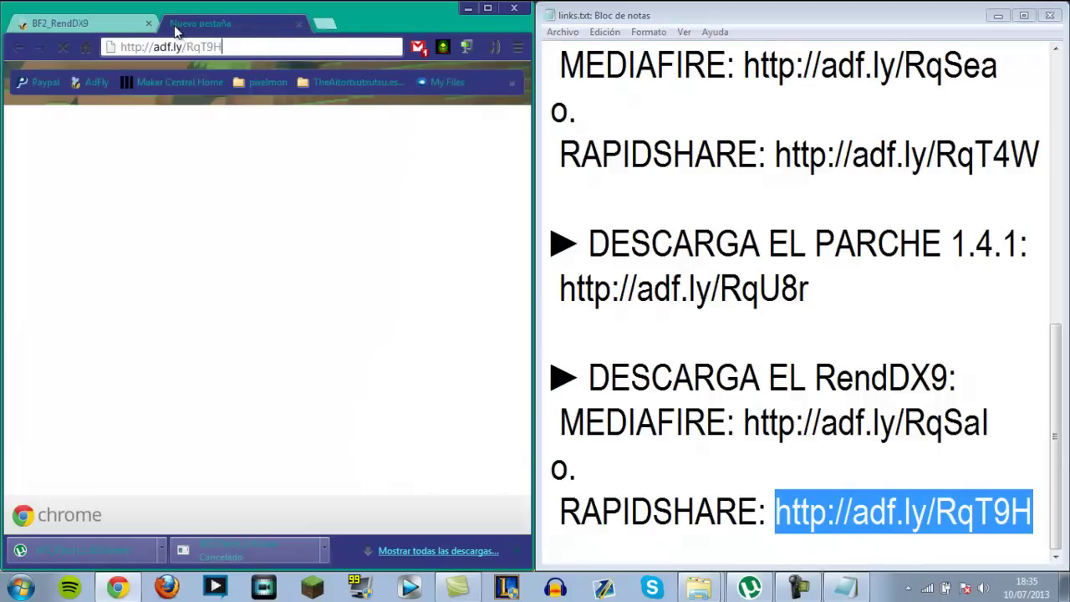
pyautogui.hotkey('ctrl', 'v')
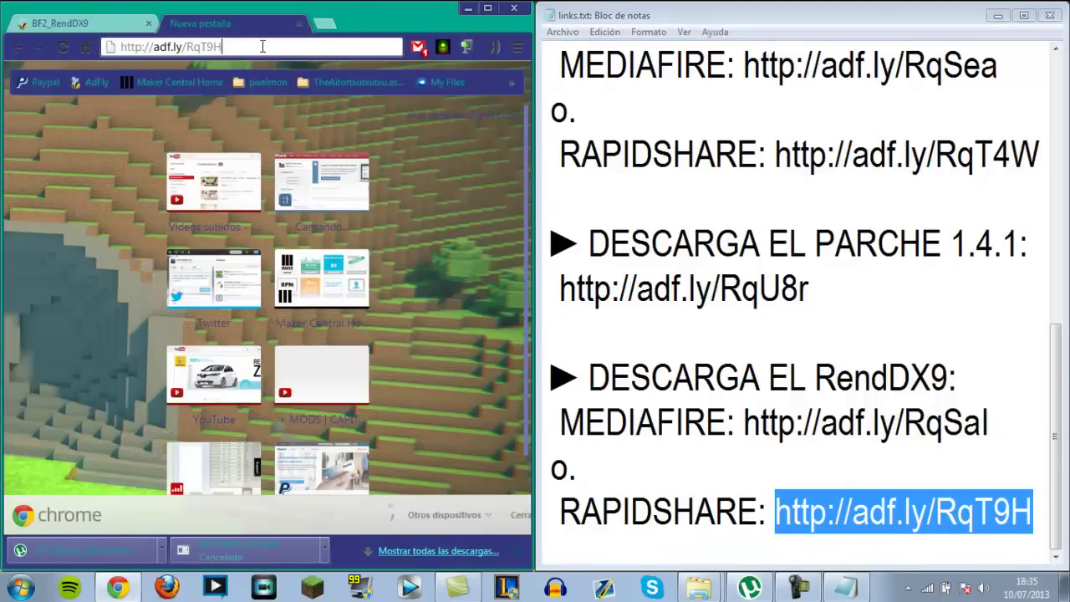
pyautogui.press('Return')
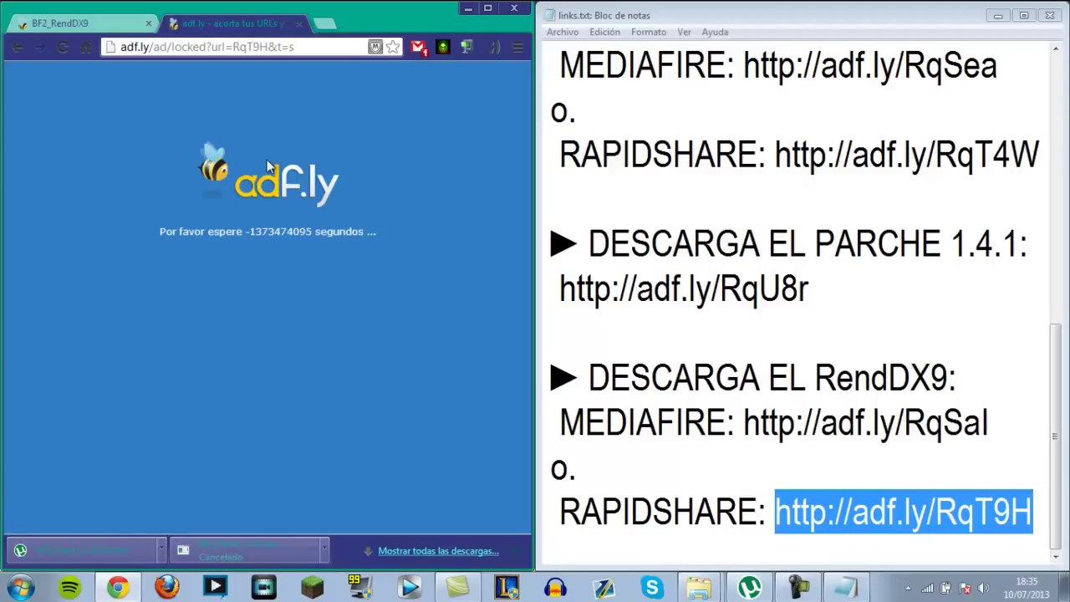
pyautogui.click(257, 47)
pyautogui.hotkey('ctrl', 'v')
pyautogui.press('Return')
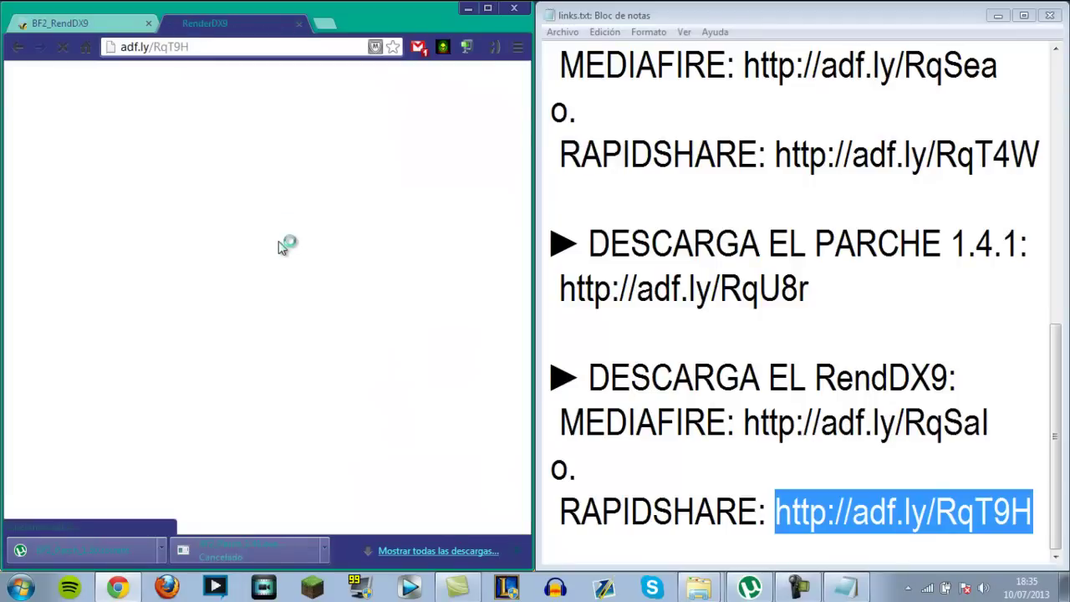
# Skip the ad on the MediaFire link's tab, start downloading RendDX9.zip and close that tab
pyautogui.click(115, 27)
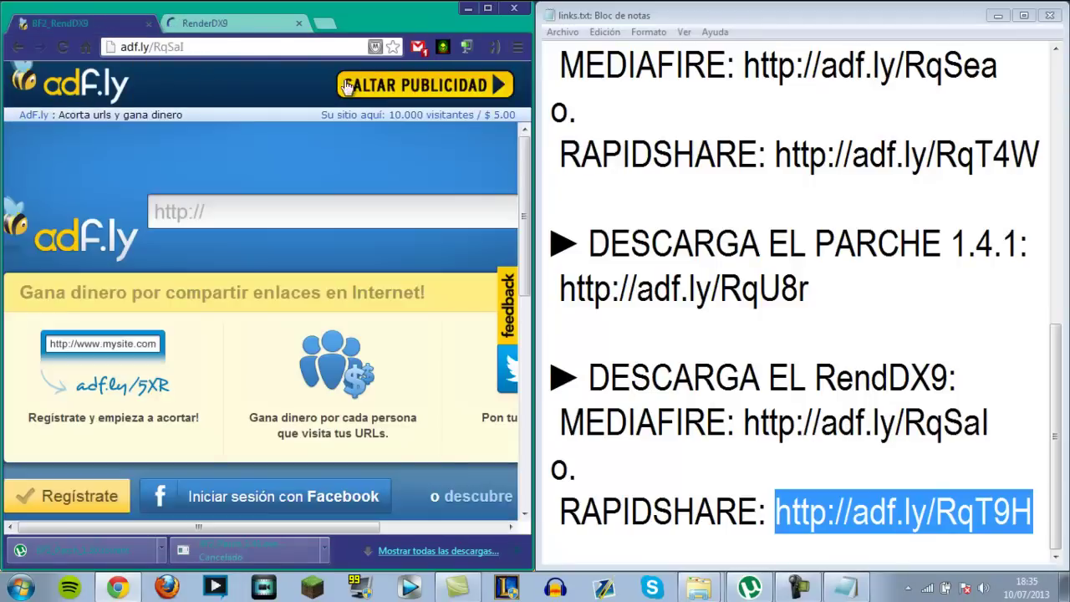
pyautogui.click(219, 25)
pyautogui.click(150, 25)
pyautogui.click(401, 87)
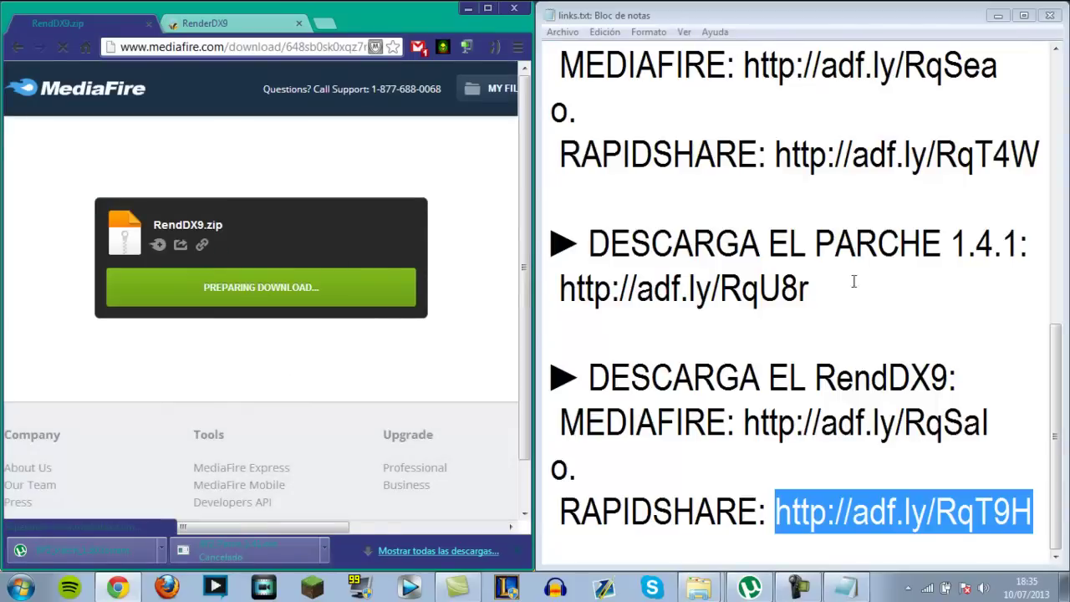
pyautogui.scroll(2, 884, 289)
pyautogui.scroll(2, 884, 289)
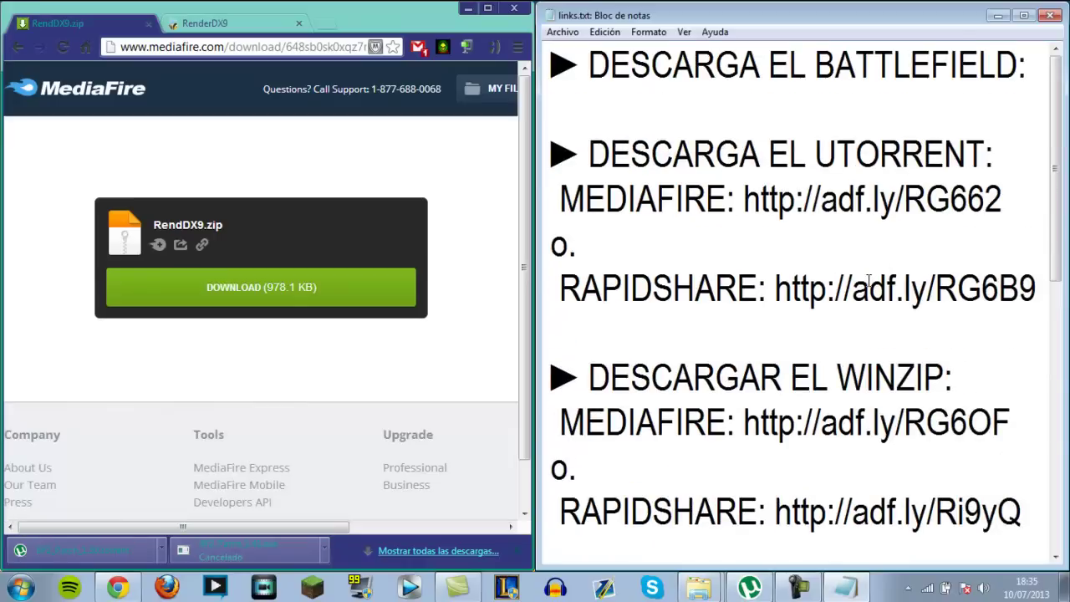
pyautogui.click(303, 287)
pyautogui.hotkey('ctrl', 'w')
pyautogui.click(381, 97)
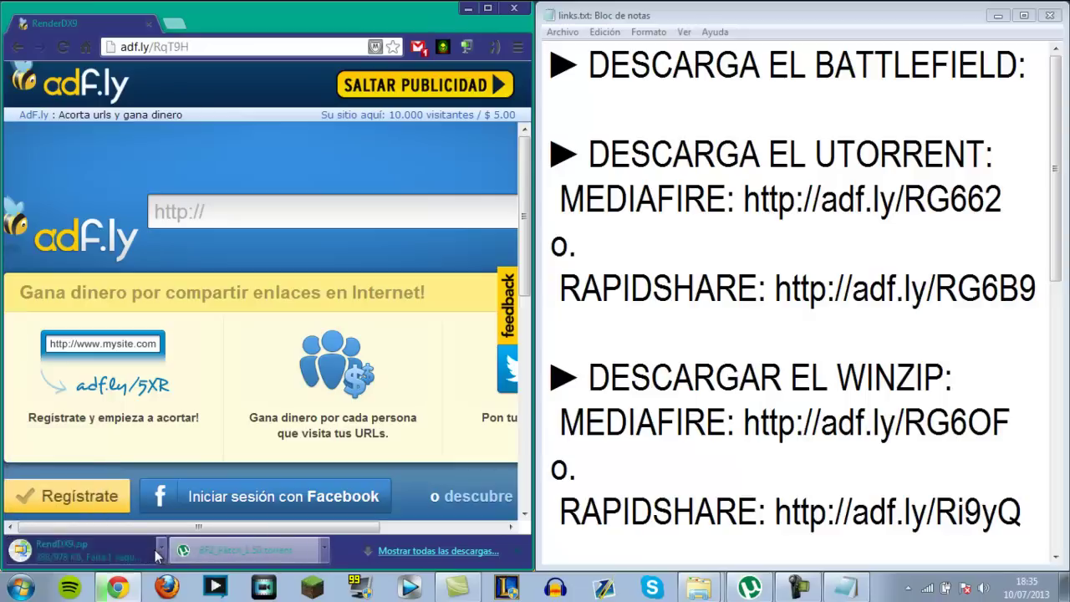
# Cancel the RendDX9.zip download and close the browser
pyautogui.rightClick(167, 550)
pyautogui.click(197, 520)
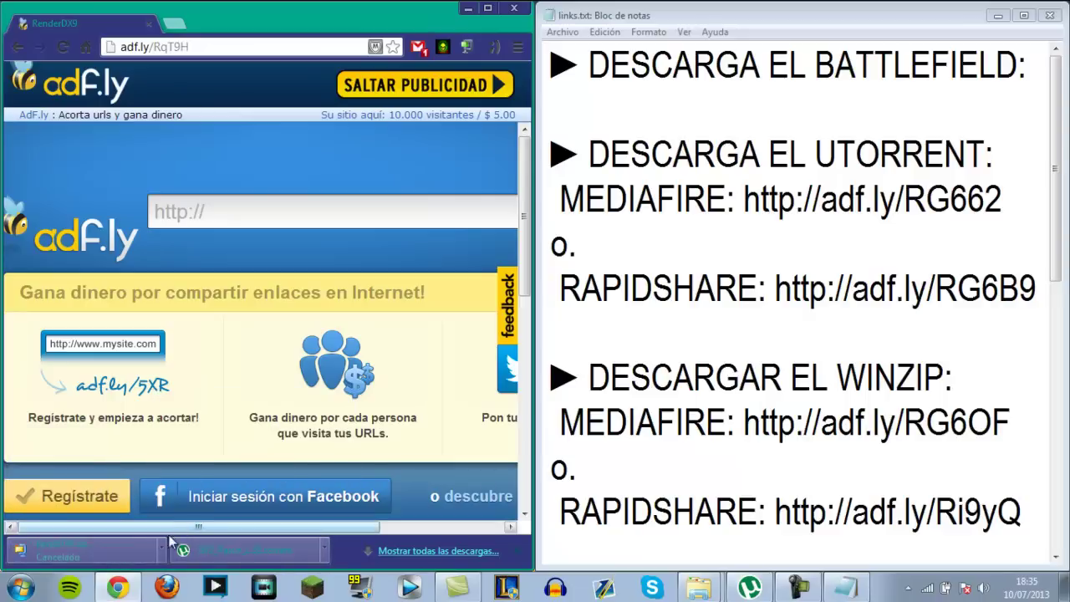
pyautogui.click(175, 25)
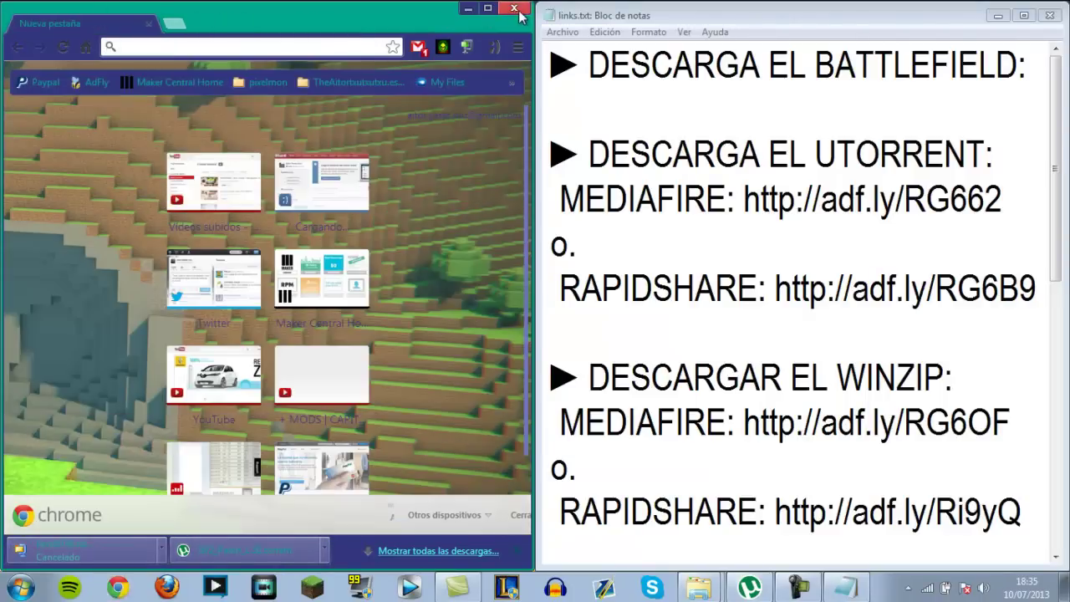
pyautogui.click(514, 7)
# Close links.txt, saving its changes, and return to the PARCHES BF2 folder
pyautogui.click(1049, 15)
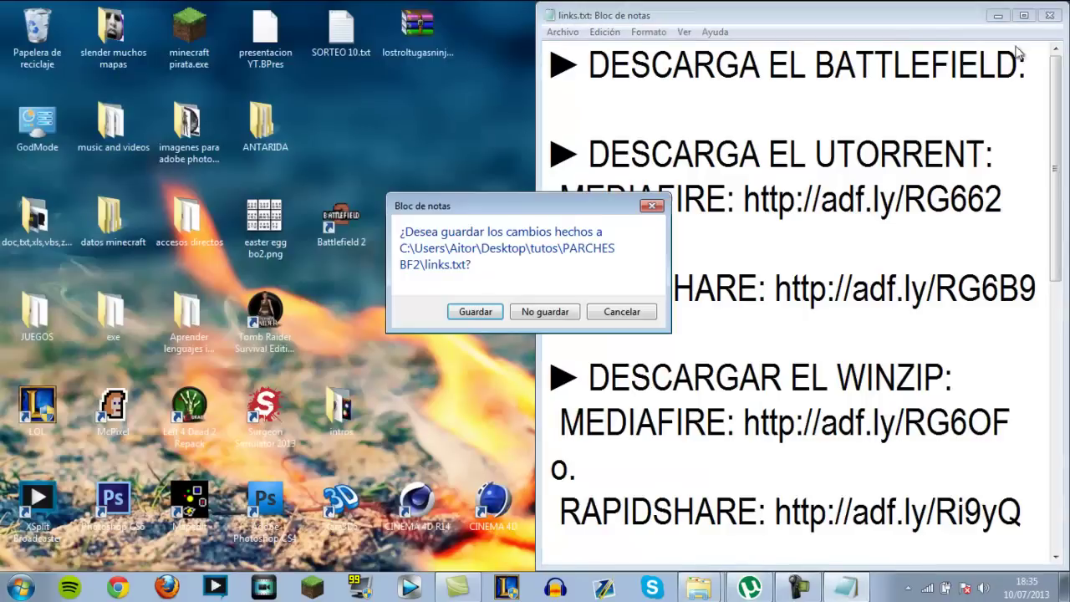
pyautogui.click(515, 311)
pyautogui.click(895, 203)
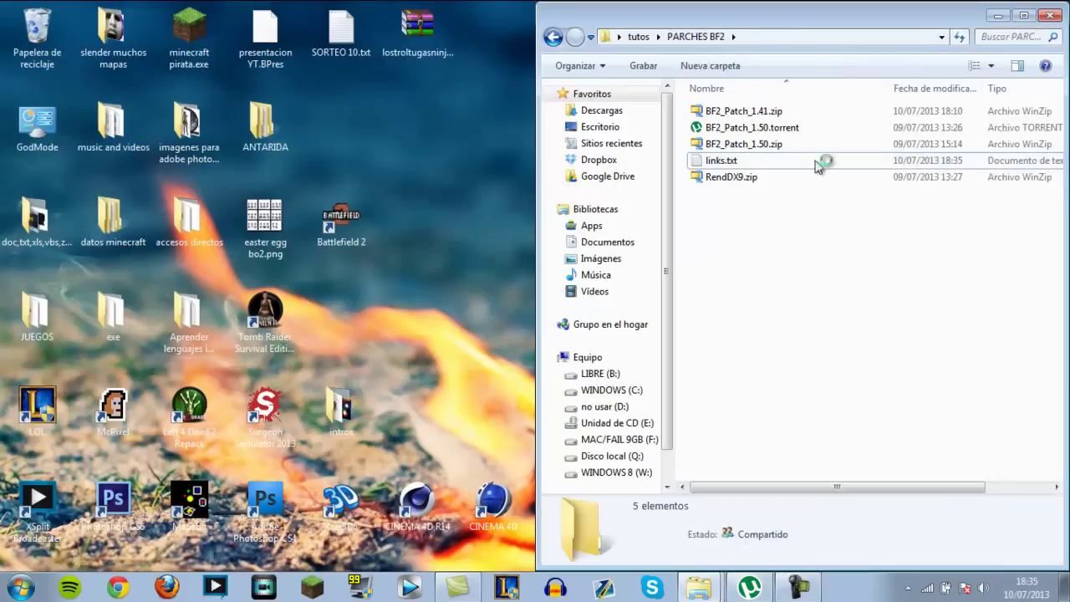
# Look over the RendDX9, patch 1.41 and patch 1.50 files in the PARCHES BF2 folder, briefly opening links.txt
pyautogui.click(736, 179)
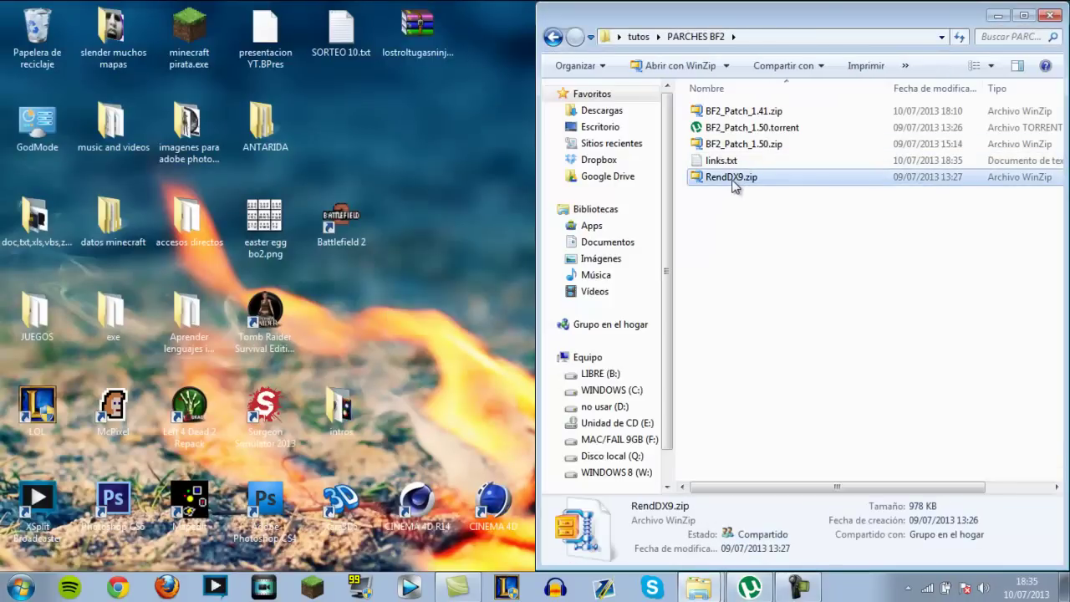
pyautogui.click(724, 133)
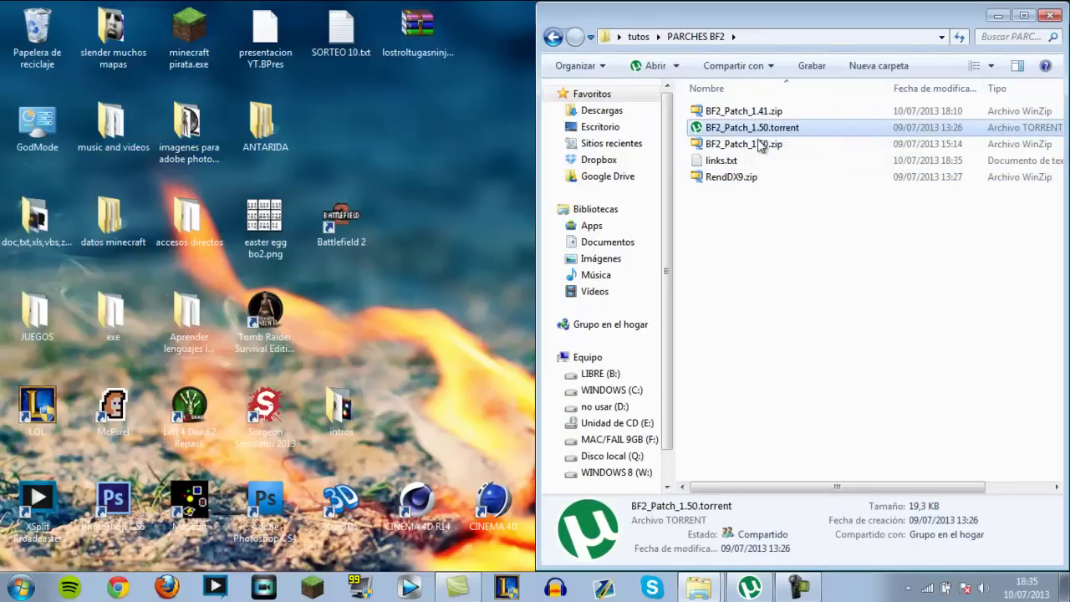
pyautogui.click(721, 160)
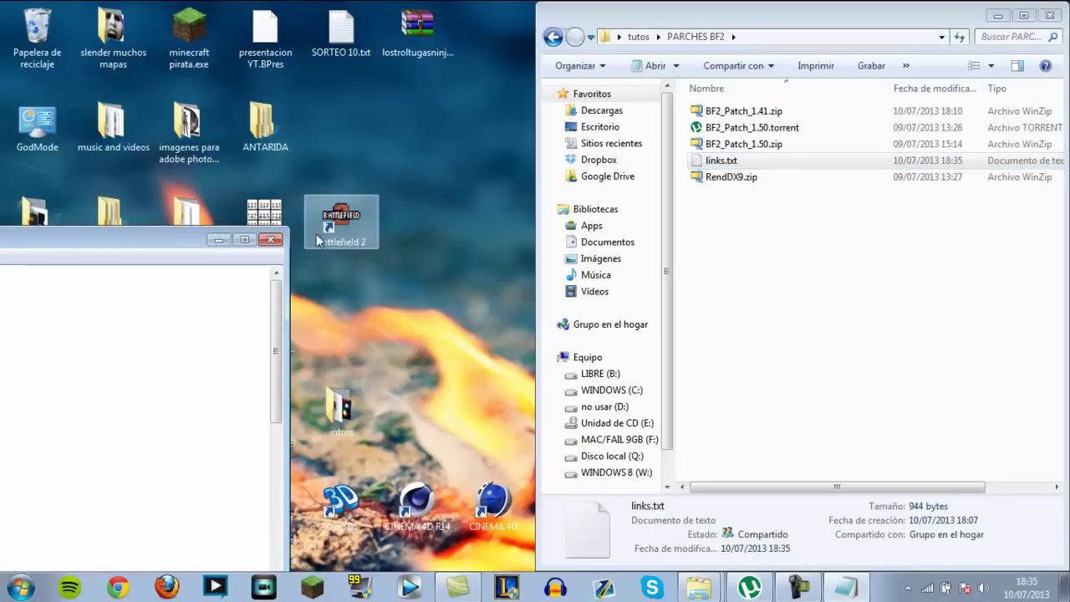
pyautogui.click(769, 109)
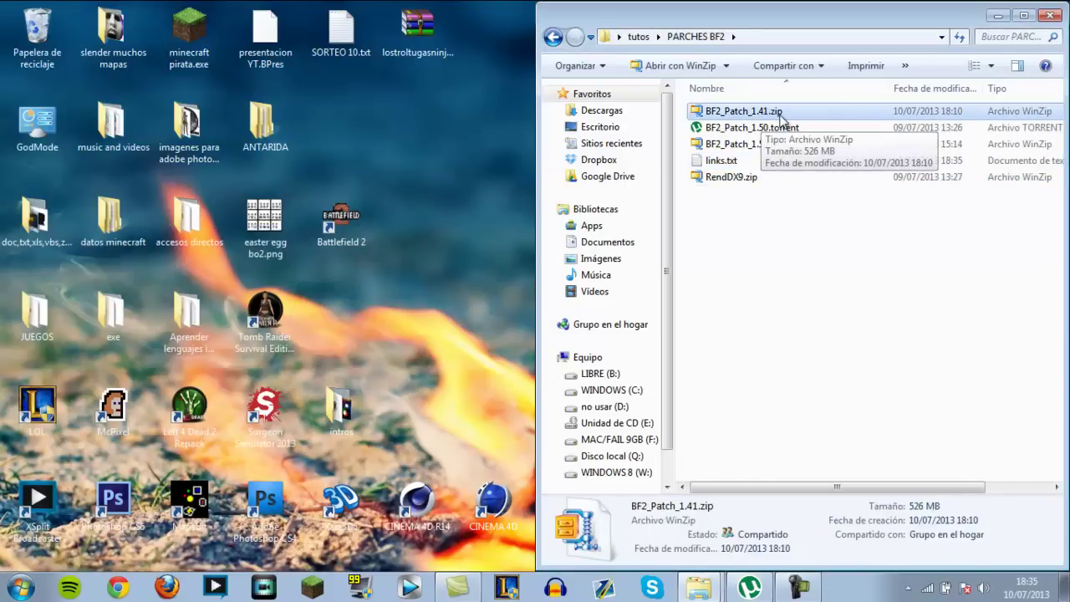
pyautogui.click(771, 144)
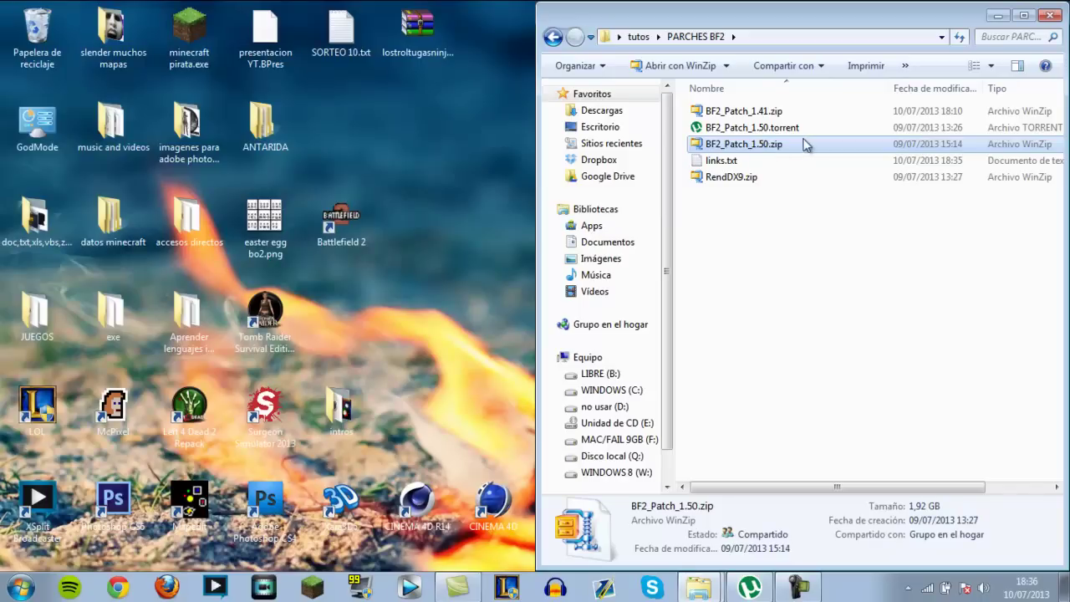
# Open BF2_Patch_1.50.torrent in µTorrent, dismiss the duplicate torrent prompt and open the download folder of BF2_Patch_1.50.zip
pyautogui.click(798, 129)
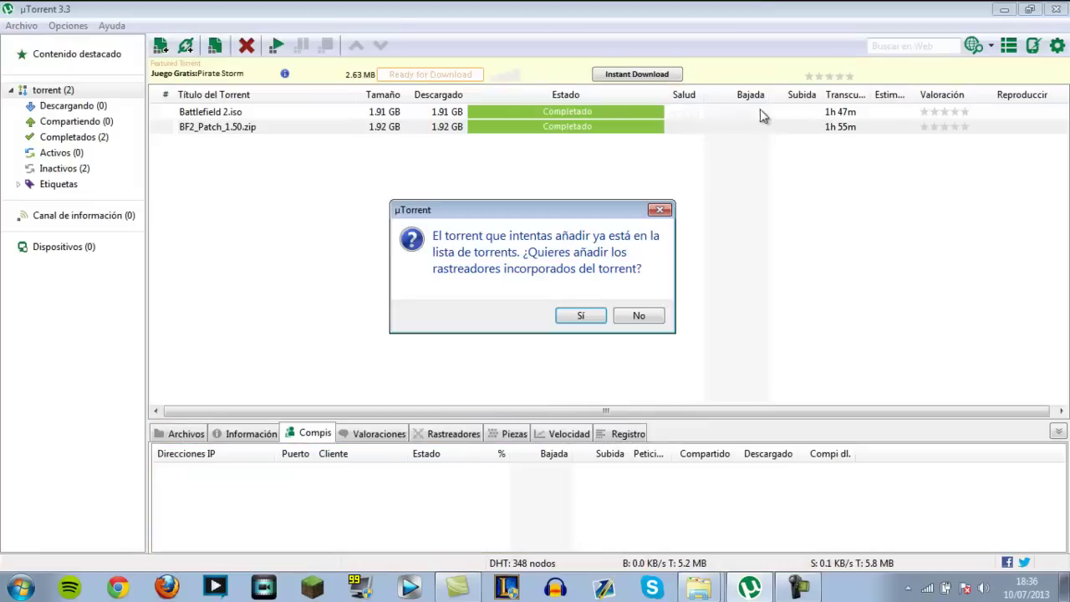
pyautogui.click(660, 211)
pyautogui.click(394, 113)
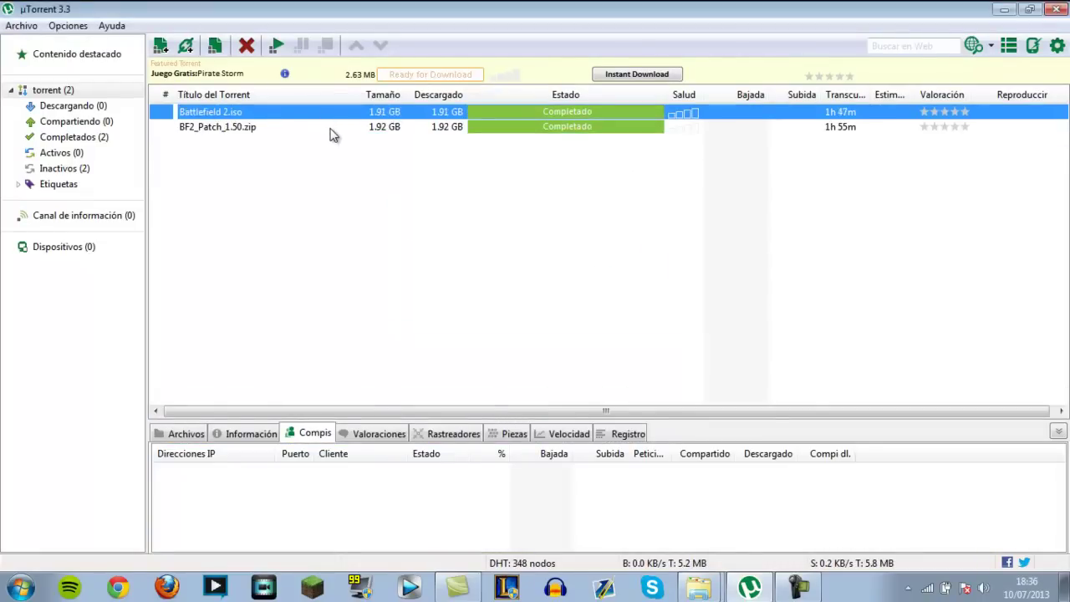
pyautogui.click(224, 129)
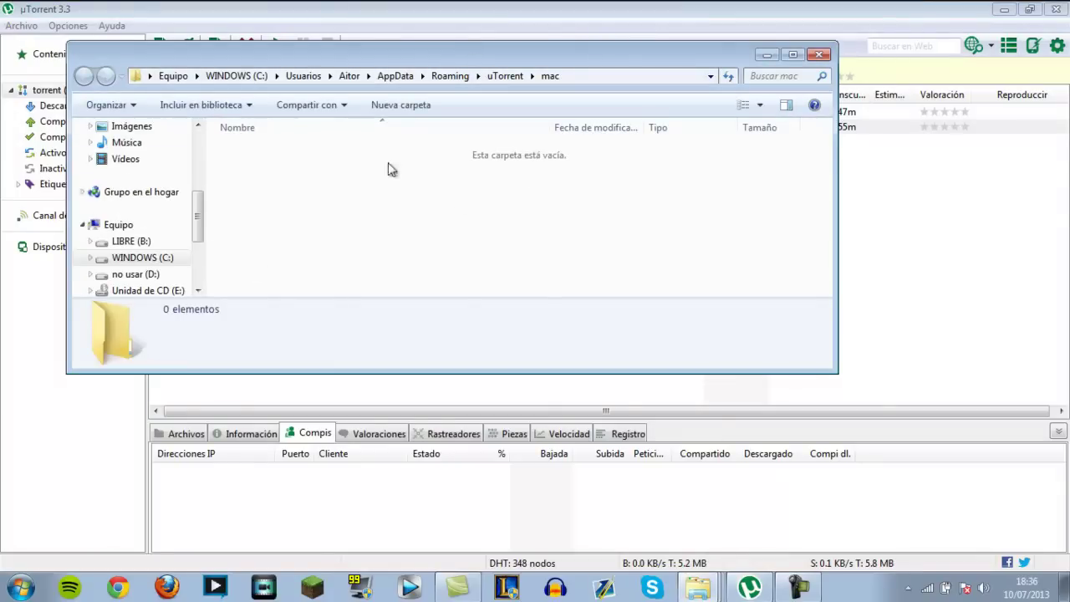
# Bring up the PARCHES BF2 folder and move BF2_Patch_1.50.zip from it into µTorrent's mac folder
pyautogui.moveTo(698, 587)
pyautogui.click(692, 525)
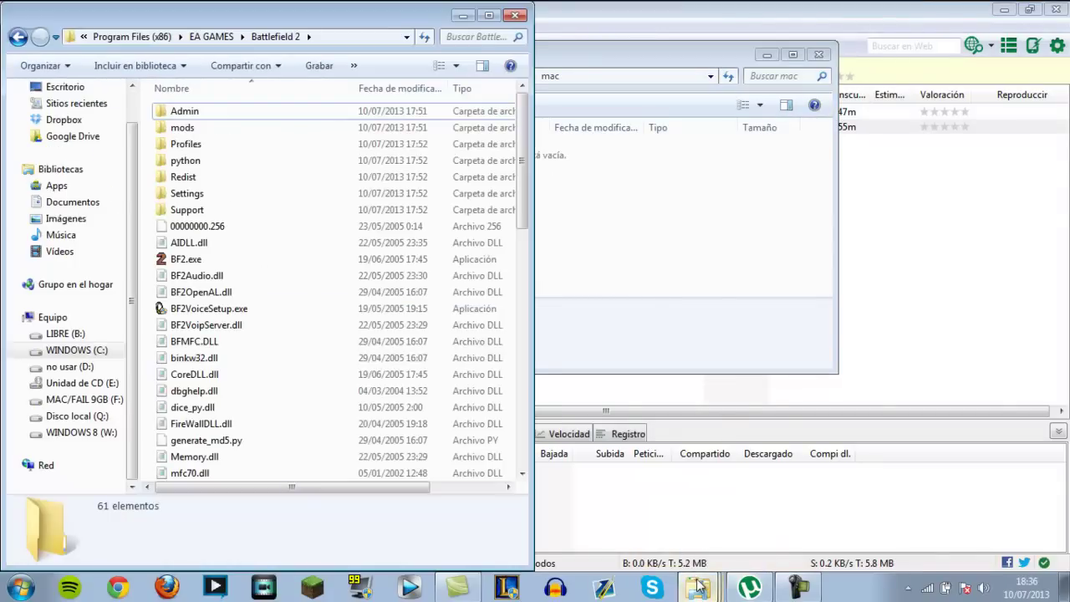
pyautogui.click(698, 585)
pyautogui.click(679, 500)
pyautogui.click(740, 146)
pyautogui.moveTo(765, 153); pyautogui.dragTo(465, 206)
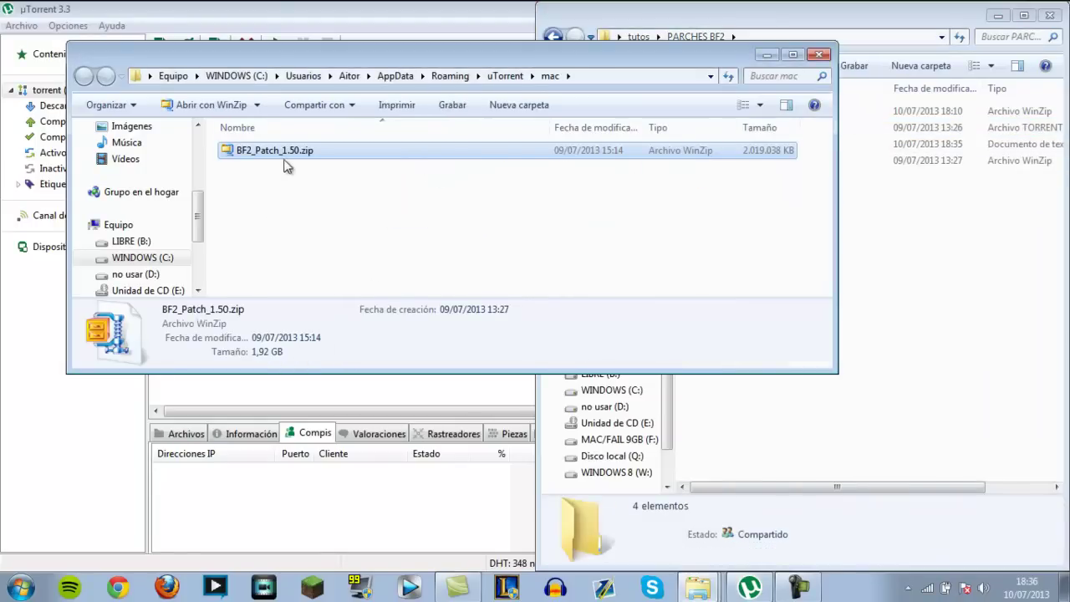
# Move BF2_Patch_1.50.zip back into PARCHES BF2, close the mac folder and minimize µTorrent
pyautogui.moveTo(276, 157); pyautogui.dragTo(920, 184)
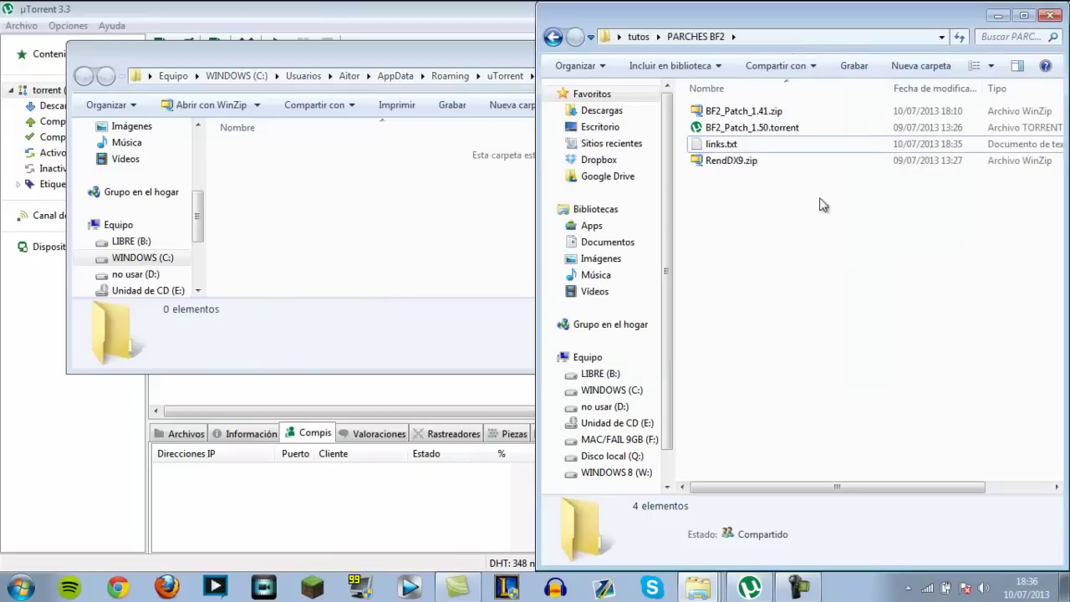
pyautogui.click(484, 56)
pyautogui.click(820, 55)
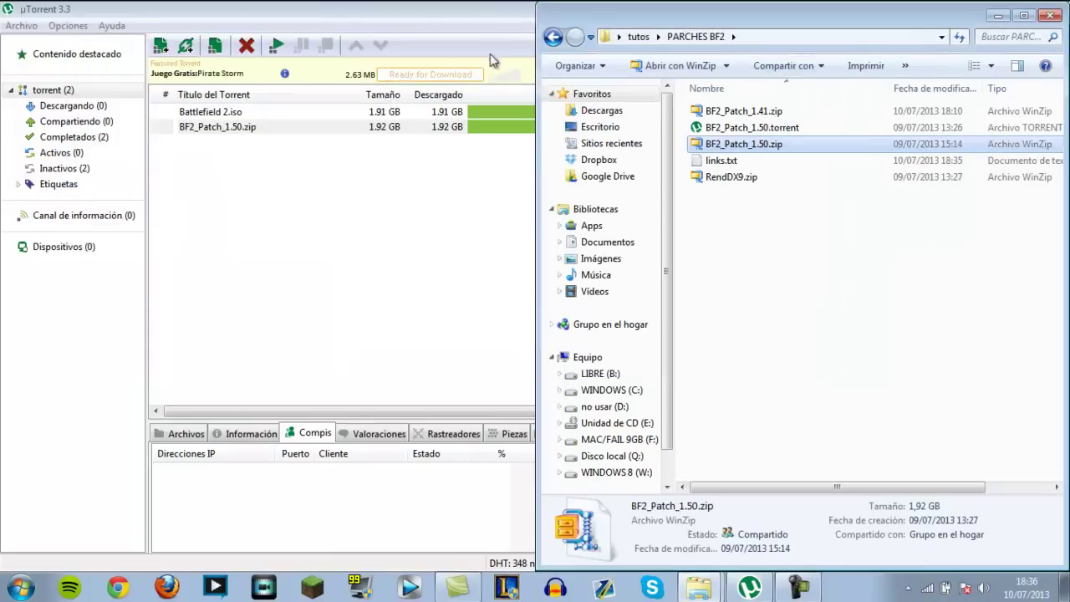
pyautogui.click(511, 9)
pyautogui.click(1004, 9)
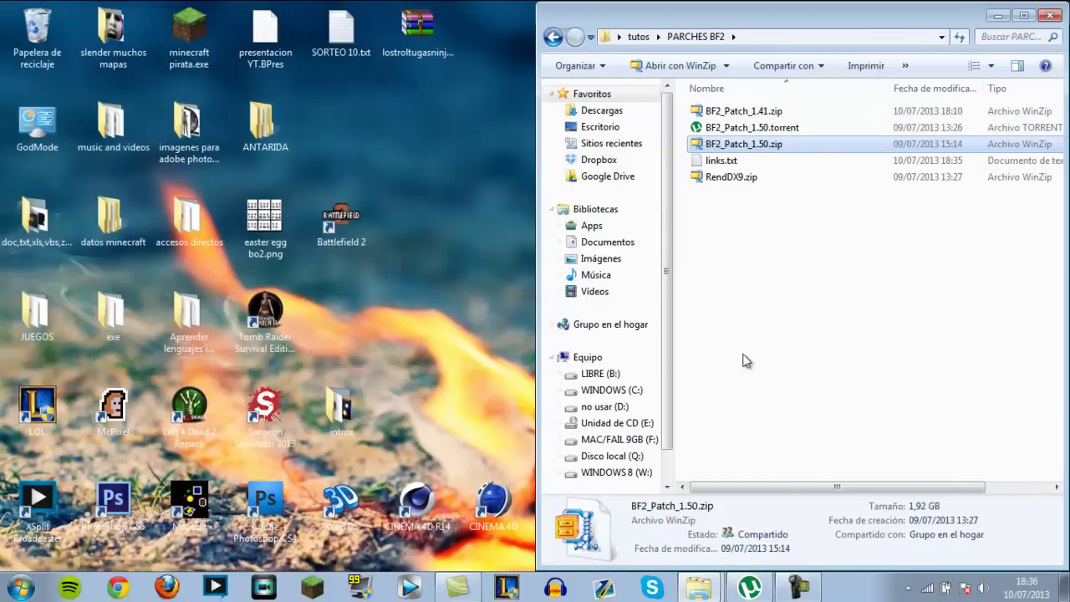
# Delete BF2_Patch_1.50.torrent from the PARCHES BF2 folder and select BF2_Patch_1.50.zip
pyautogui.click(752, 128)
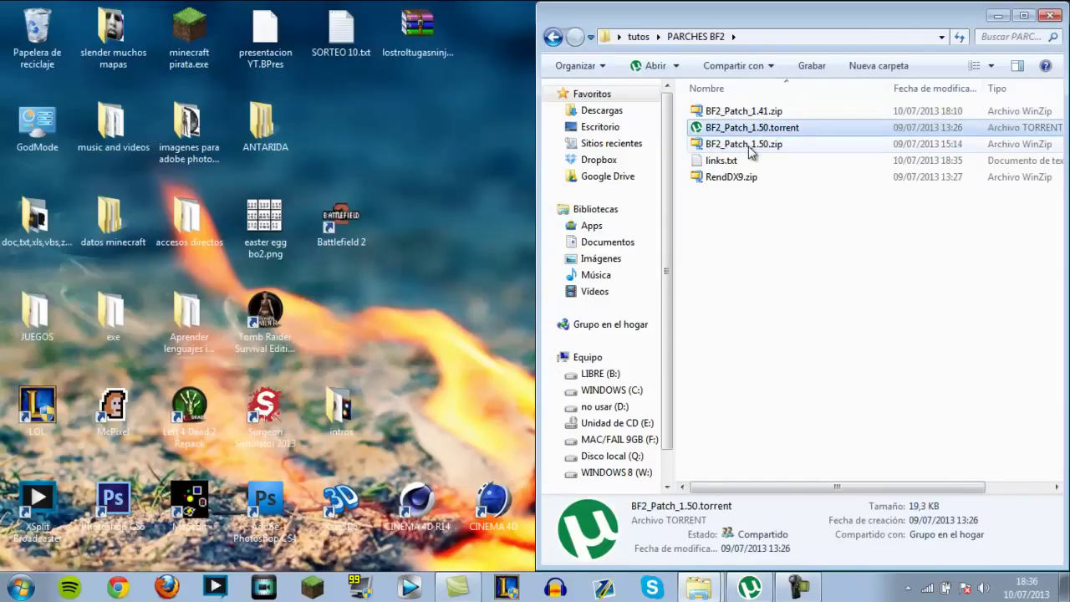
pyautogui.press('Delete')
pyautogui.press('Return')
pyautogui.click(743, 130)
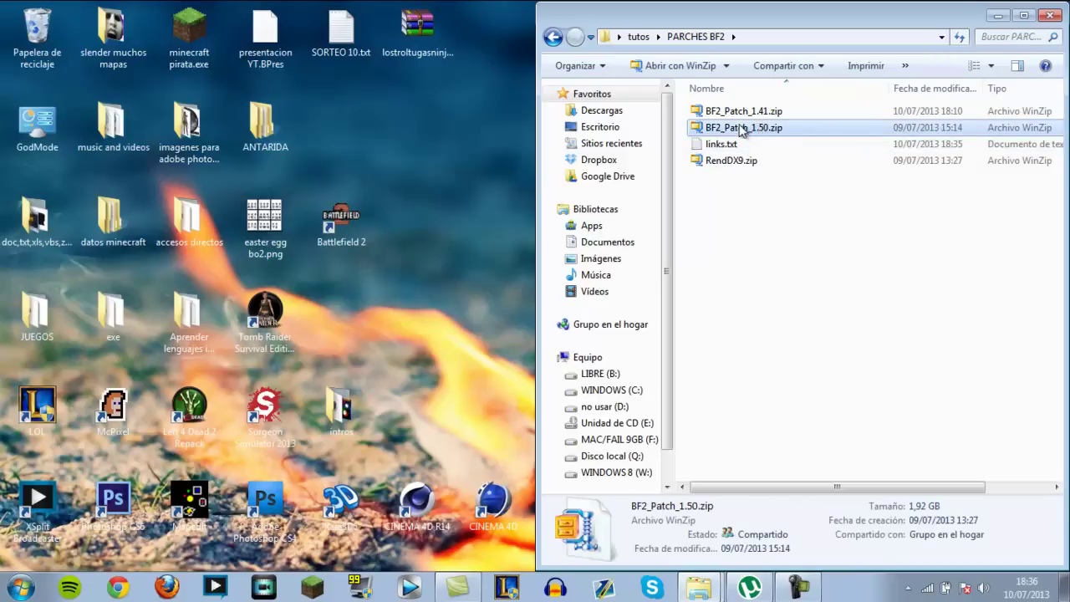
# Extract BF2_Patch_1.41.zip with WinZip directly into the PARCHES BF2 folder
pyautogui.click(774, 113)
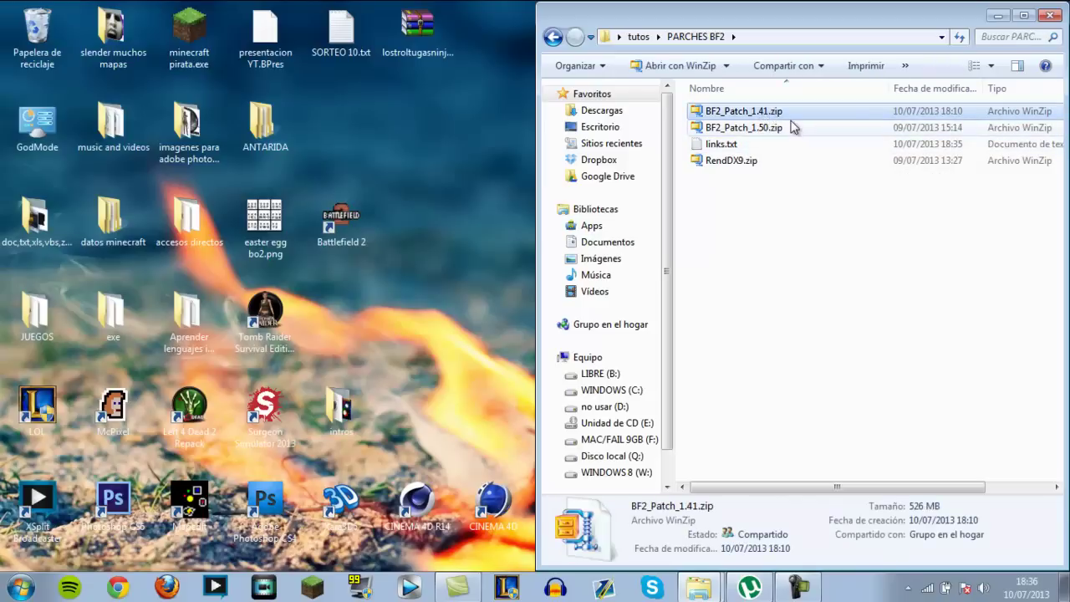
pyautogui.click(769, 163)
pyautogui.click(750, 128)
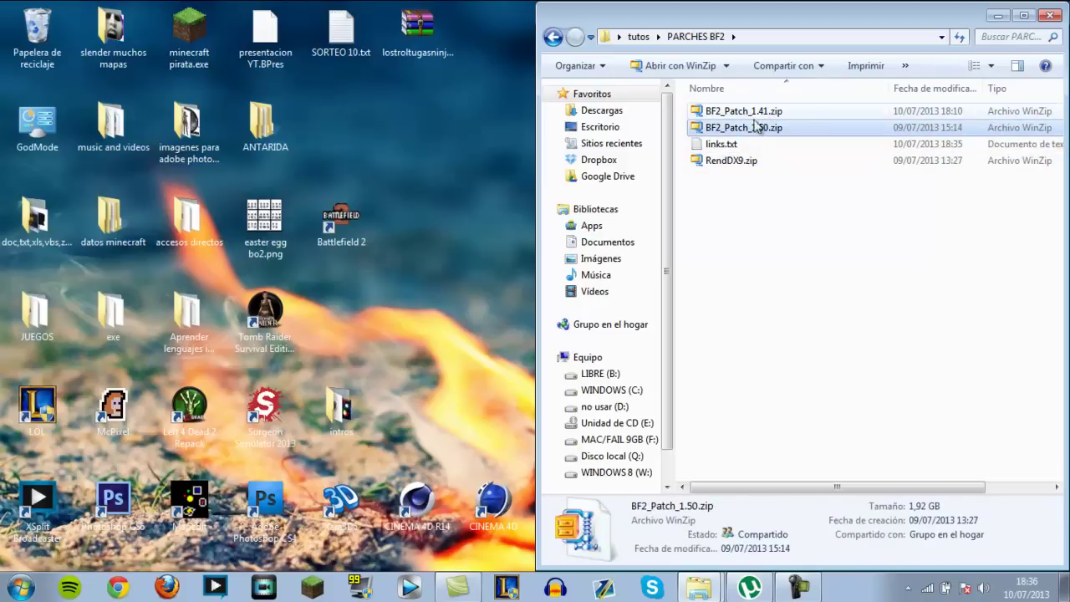
pyautogui.click(760, 115)
pyautogui.rightClick(760, 114)
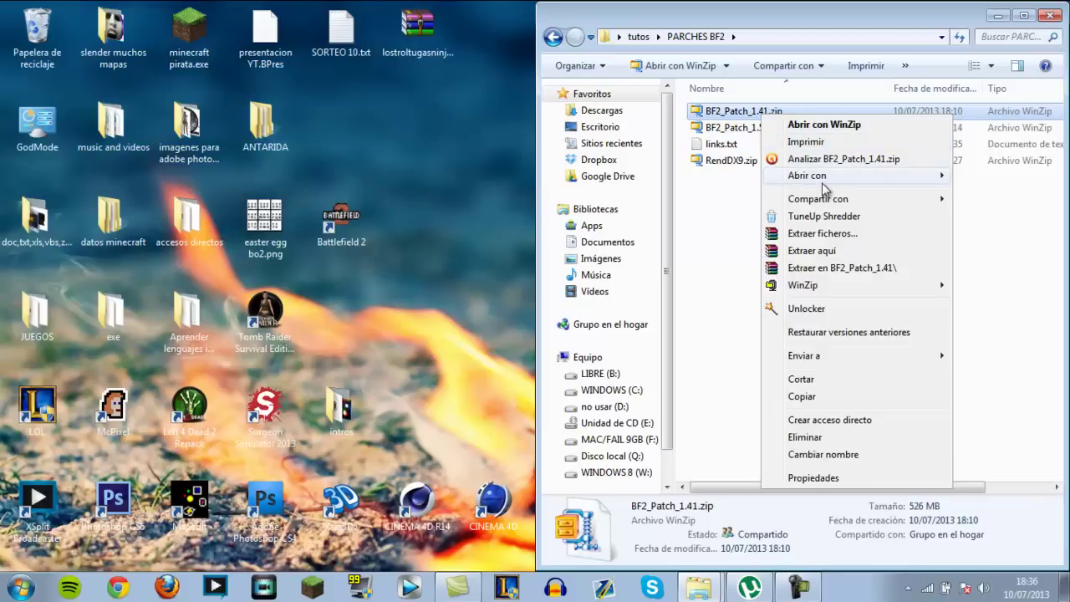
pyautogui.moveTo(836, 285)
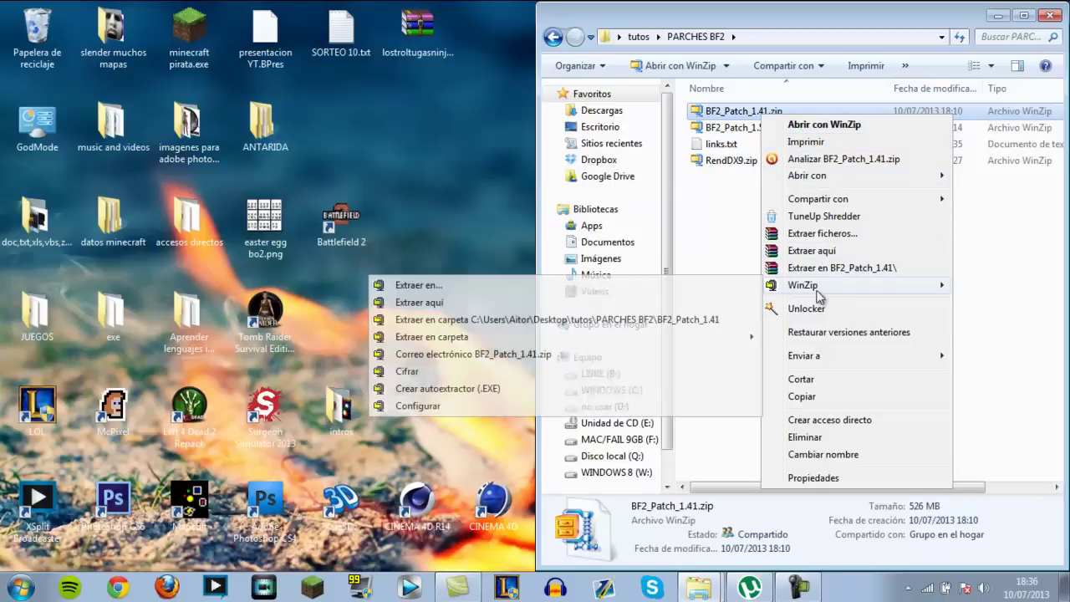
pyautogui.click(681, 318)
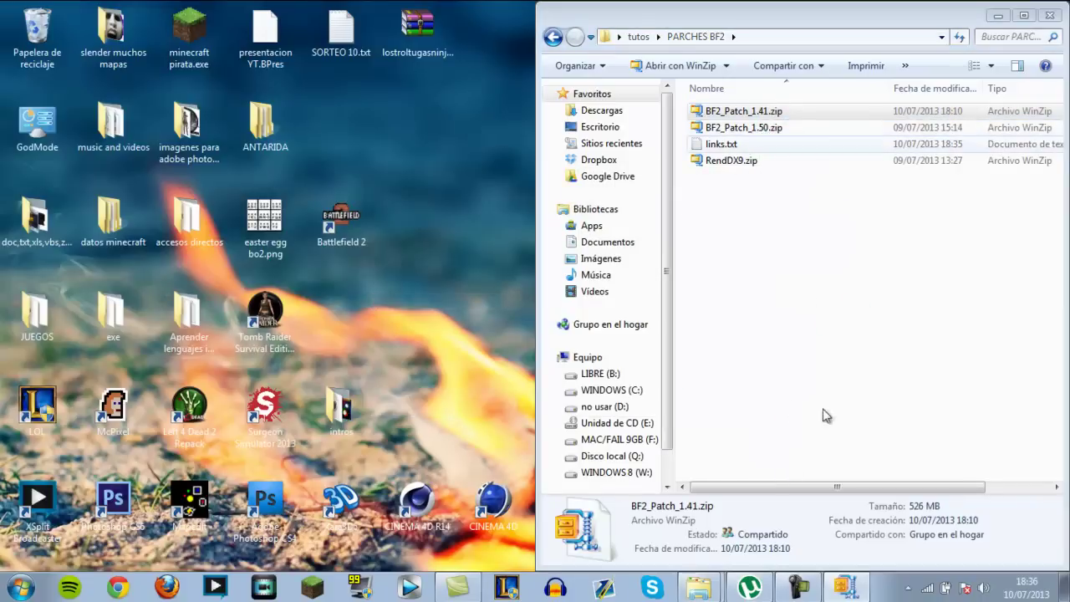
# Extract BF2_Patch_1.50.zip with WinZip into PARCHES BF2 and arrange both extraction progress windows over the desktop, one above the other
pyautogui.click(734, 144)
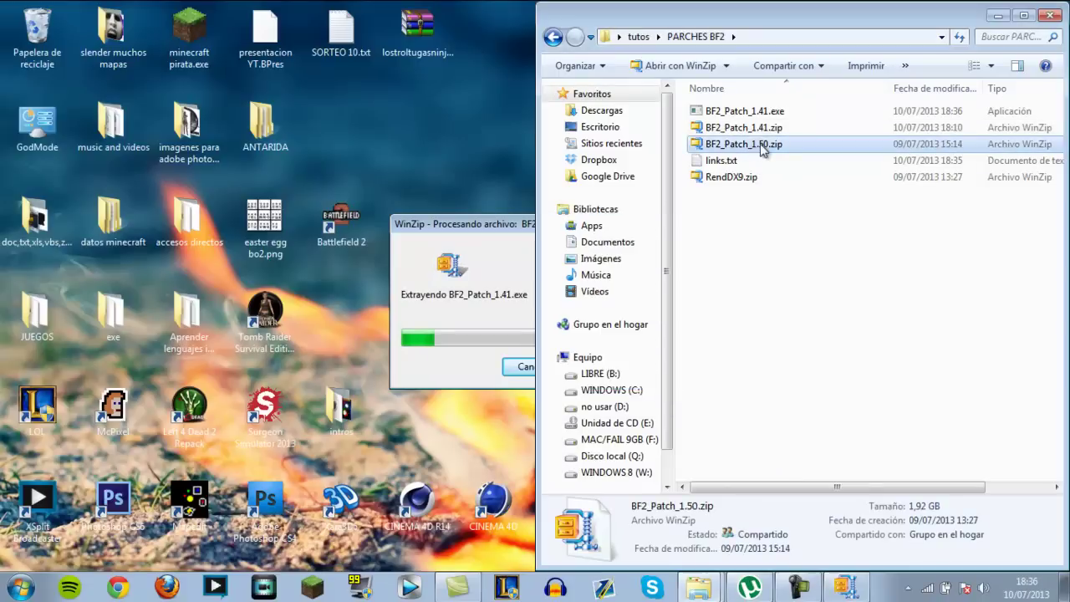
pyautogui.rightClick(756, 144)
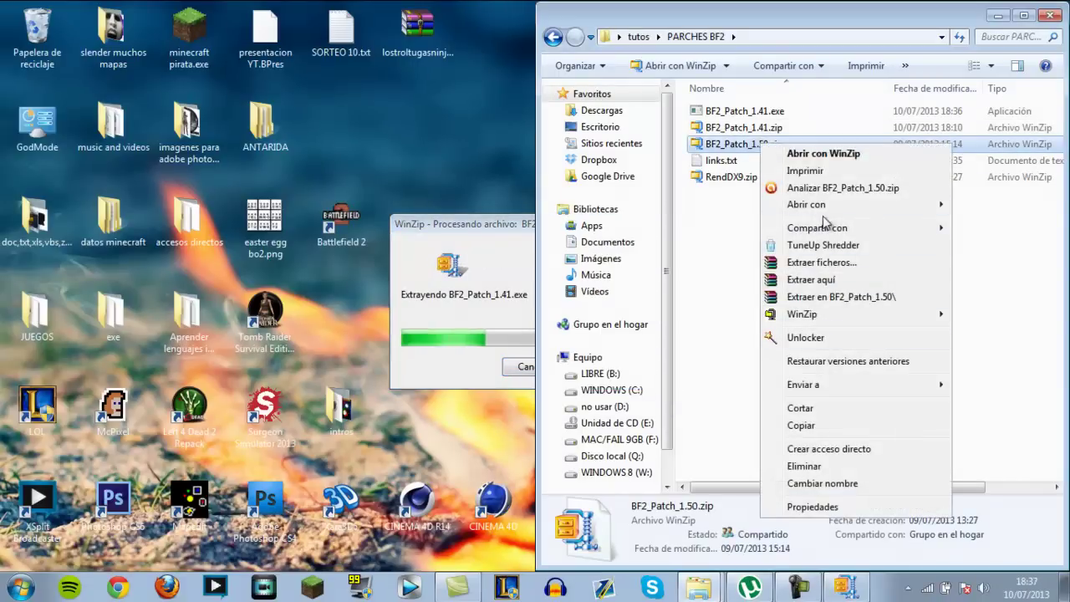
pyautogui.moveTo(825, 318)
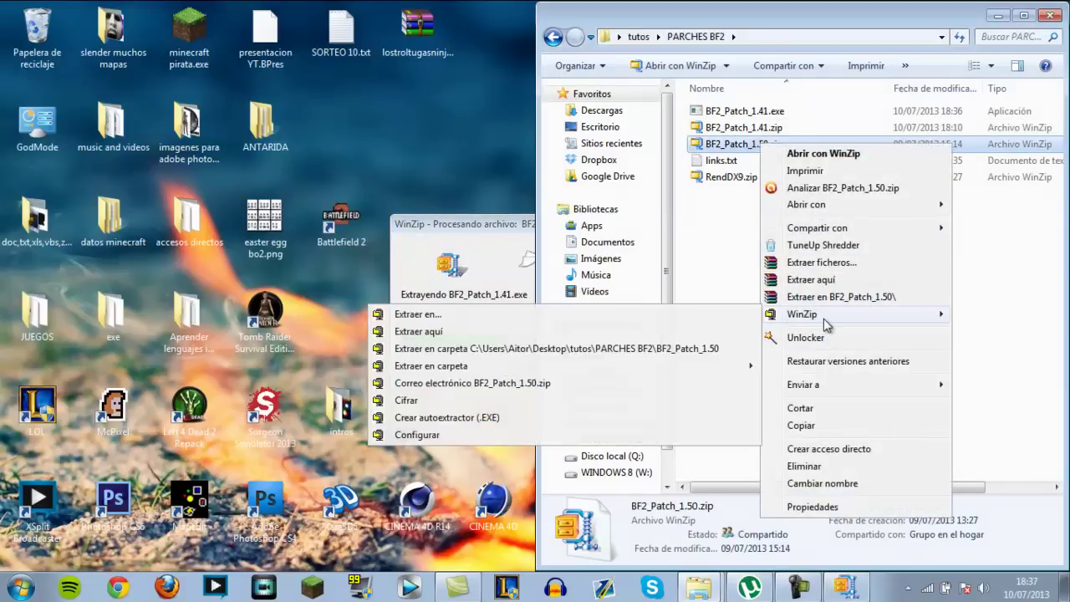
pyautogui.click(643, 330)
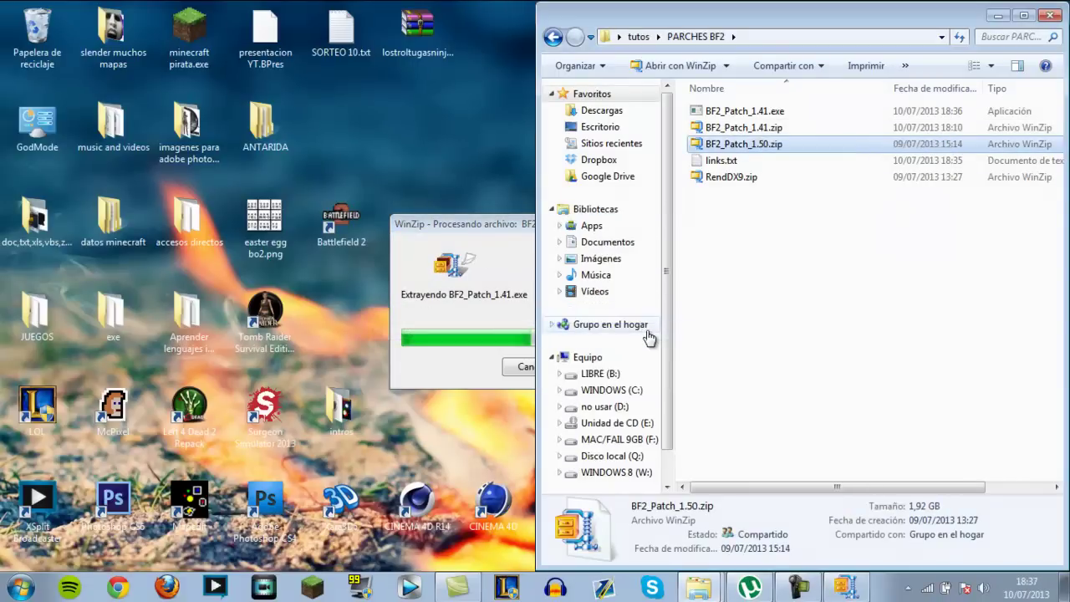
pyautogui.moveTo(510, 311); pyautogui.dragTo(194, 247)
pyautogui.moveTo(435, 220); pyautogui.dragTo(120, 52)
# Extract RendDX9.zip with WinZip directly into the PARCHES BF2 folder
pyautogui.click(724, 194)
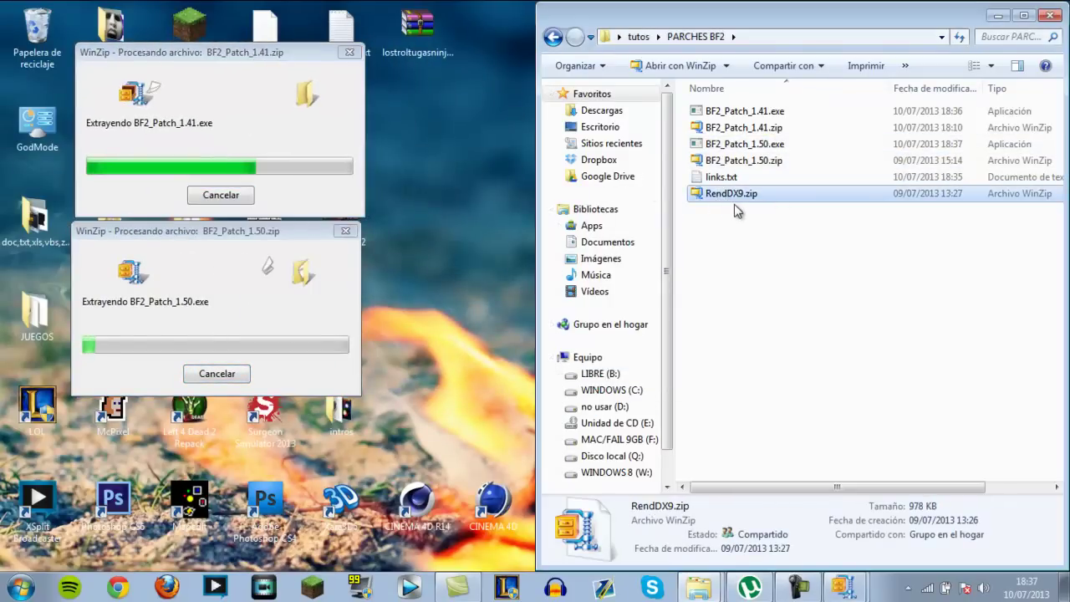
pyautogui.rightClick(739, 205)
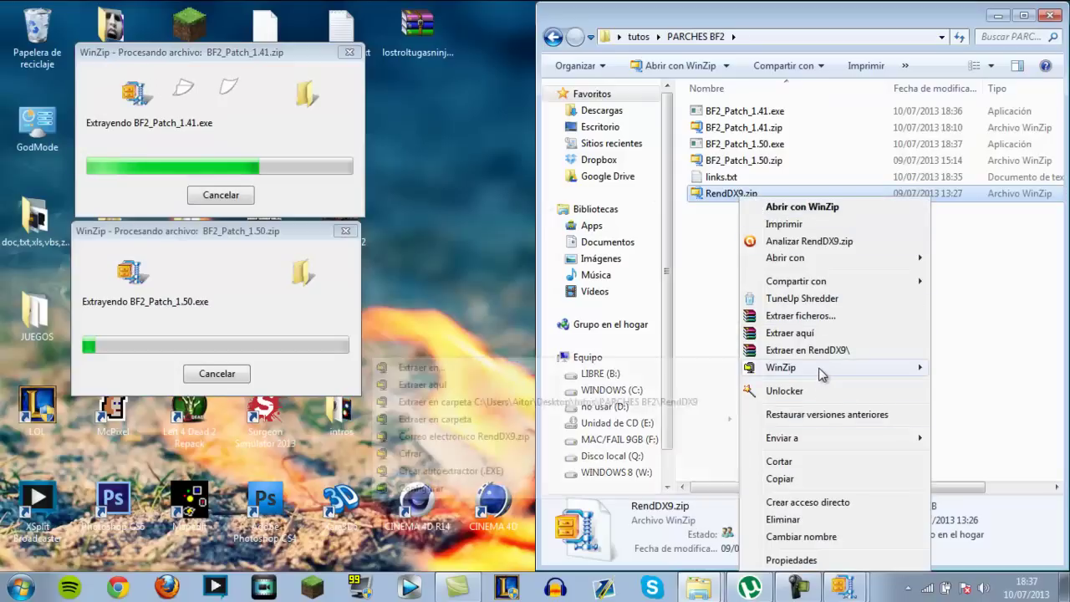
pyautogui.press('Escape')
pyautogui.press('Escape')
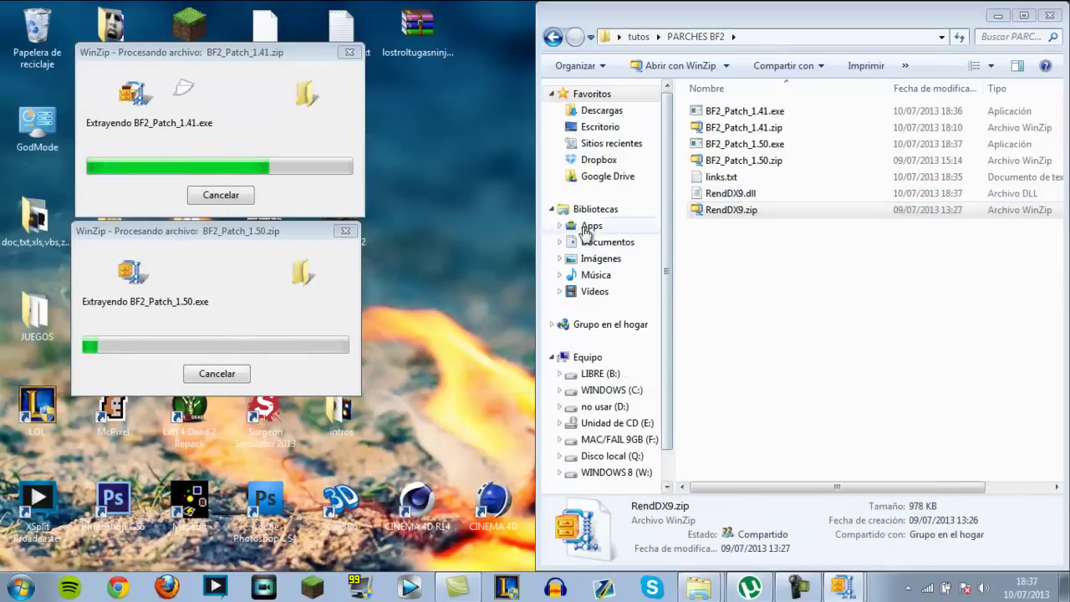
pyautogui.moveTo(842, 588)
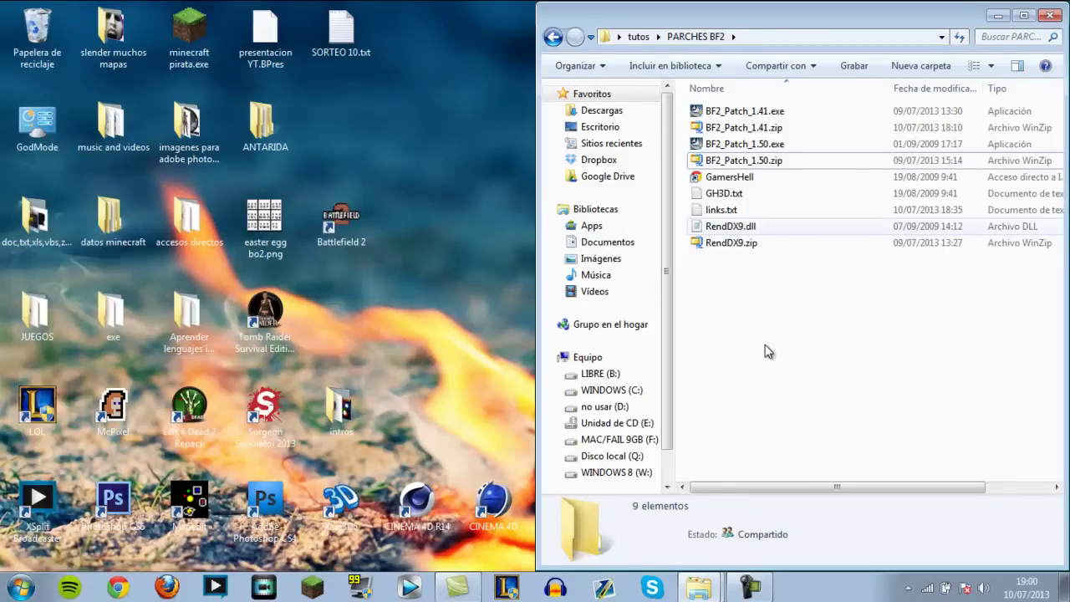
# Delete BF2_Patch_1.41.zip, BF2_Patch_1.50.zip and RendDX9.zip together from the PARCHES BF2 folder
pyautogui.press('End')
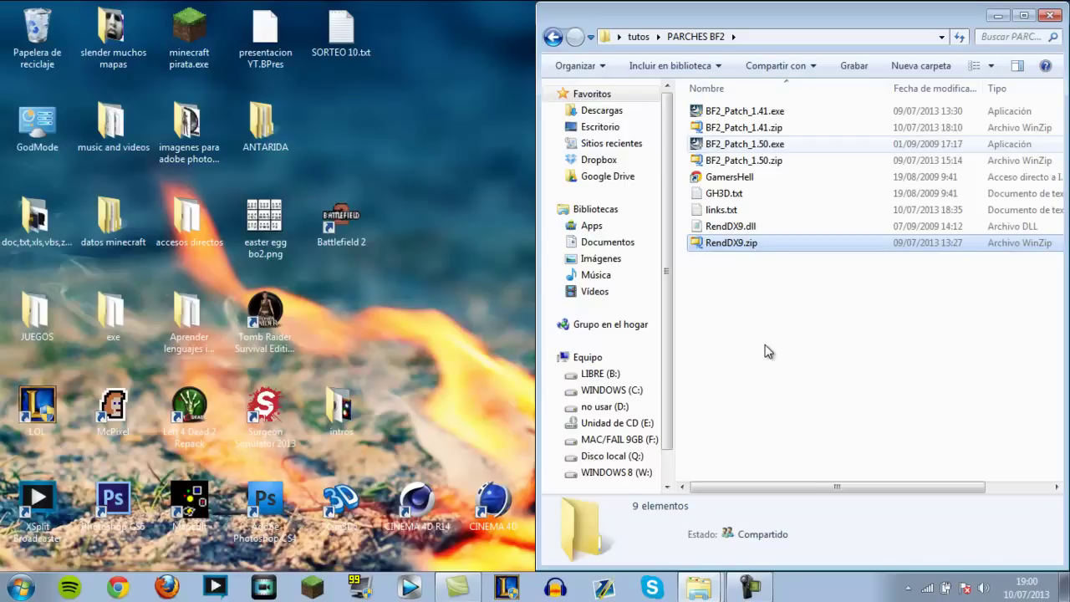
pyautogui.press('Up')
pyautogui.press('Up')
pyautogui.press('Up')
pyautogui.press('Up')
pyautogui.press('Up')
pyautogui.press('Up')
pyautogui.press('Up')
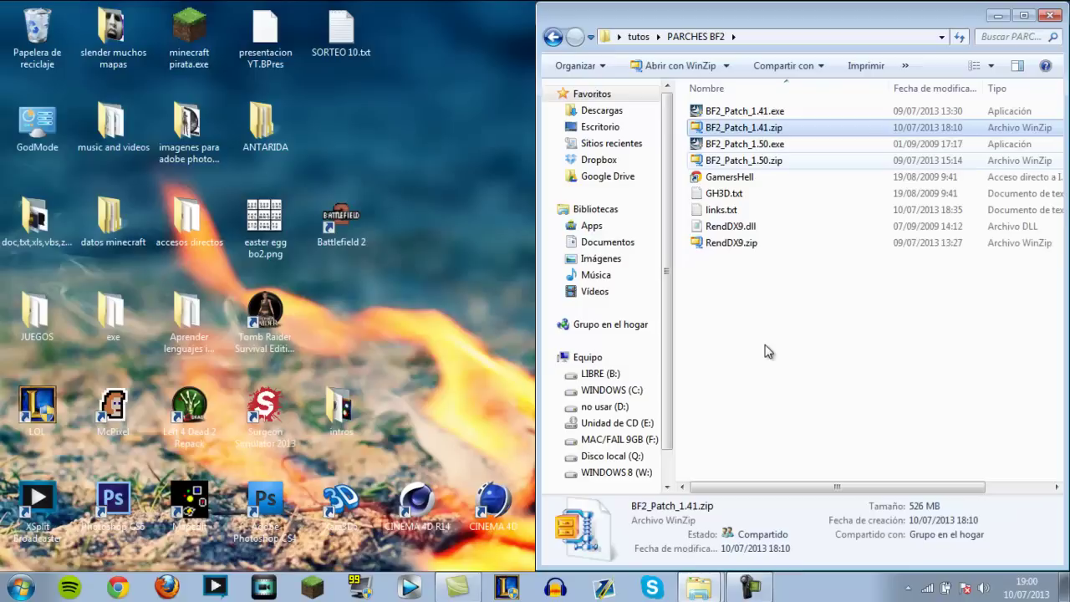
pyautogui.hotkey('ctrl', 'Down')
pyautogui.hotkey('ctrl', 'Down')
pyautogui.hotkey('ctrl', 'space')
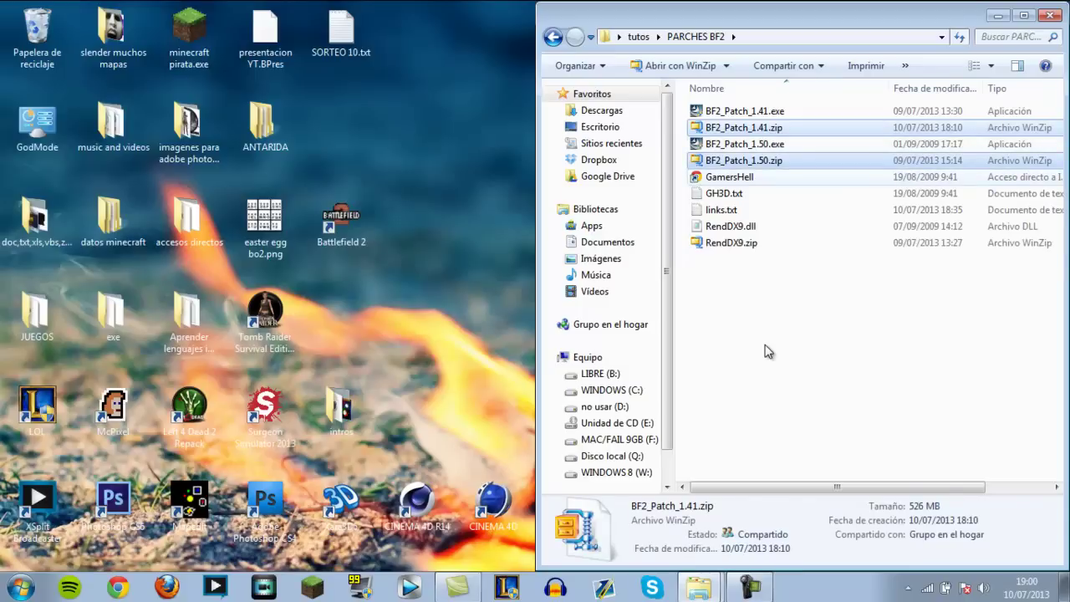
pyautogui.hotkey('ctrl', 'Down')
pyautogui.hotkey('ctrl', 'Down')
pyautogui.hotkey('ctrl', 'Down')
pyautogui.hotkey('ctrl', 'Down')
pyautogui.hotkey('ctrl', 'Down')
pyautogui.hotkey('ctrl', 'space')
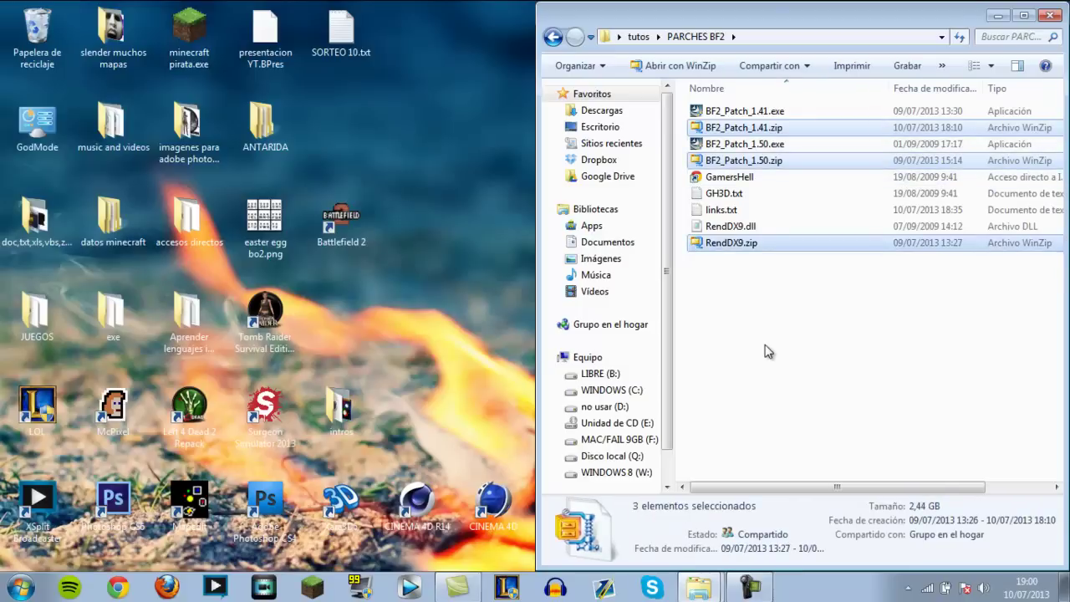
pyautogui.press('Delete')
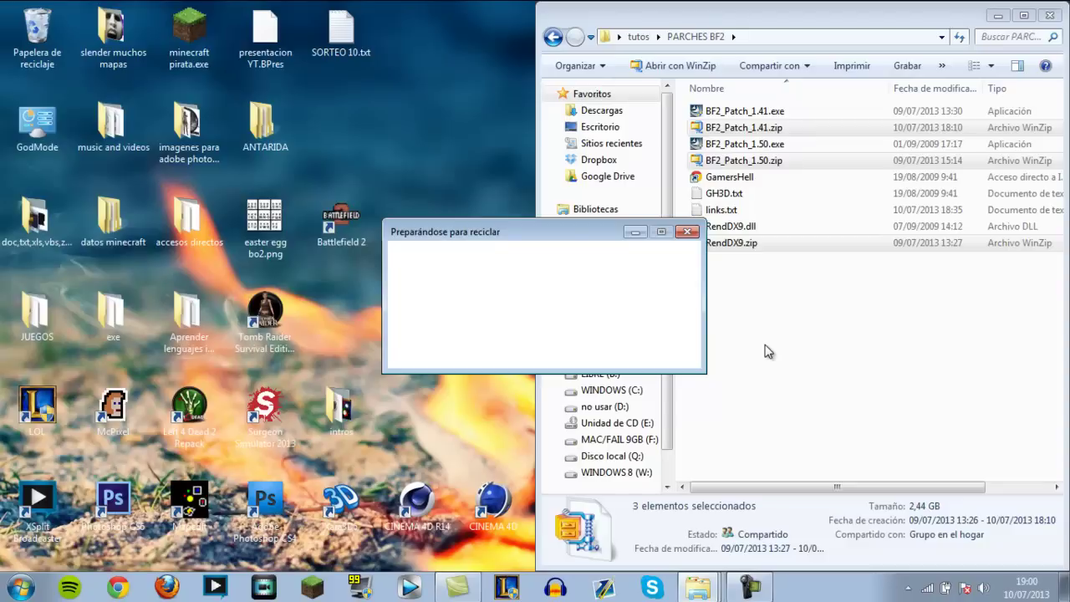
pyautogui.press('Return')
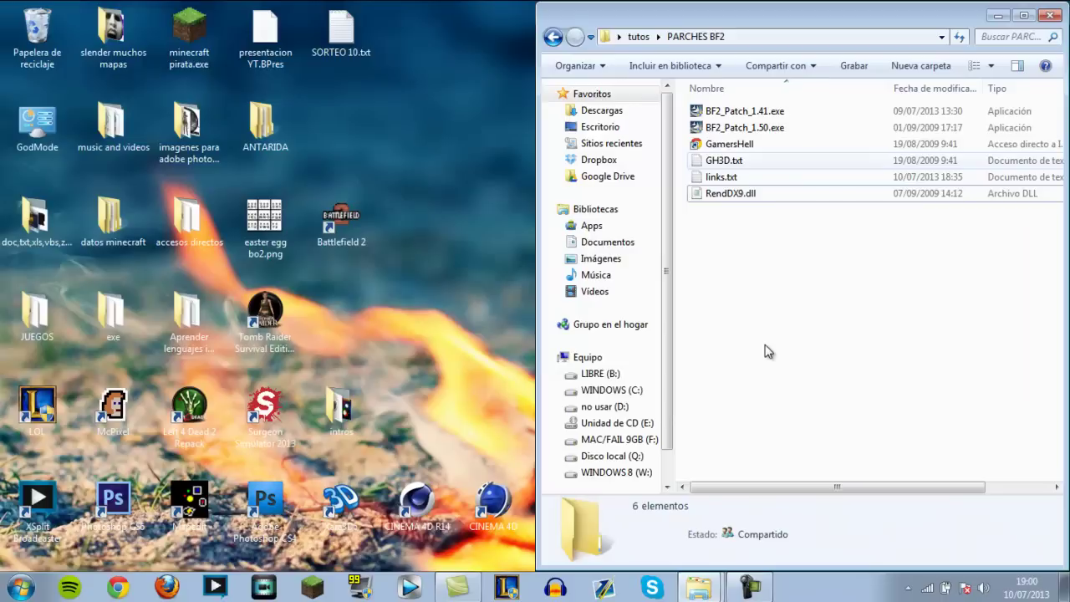
# Delete the GamersHell shortcut and GH3D.txt from the PARCHES BF2 folder
pyautogui.press('g')
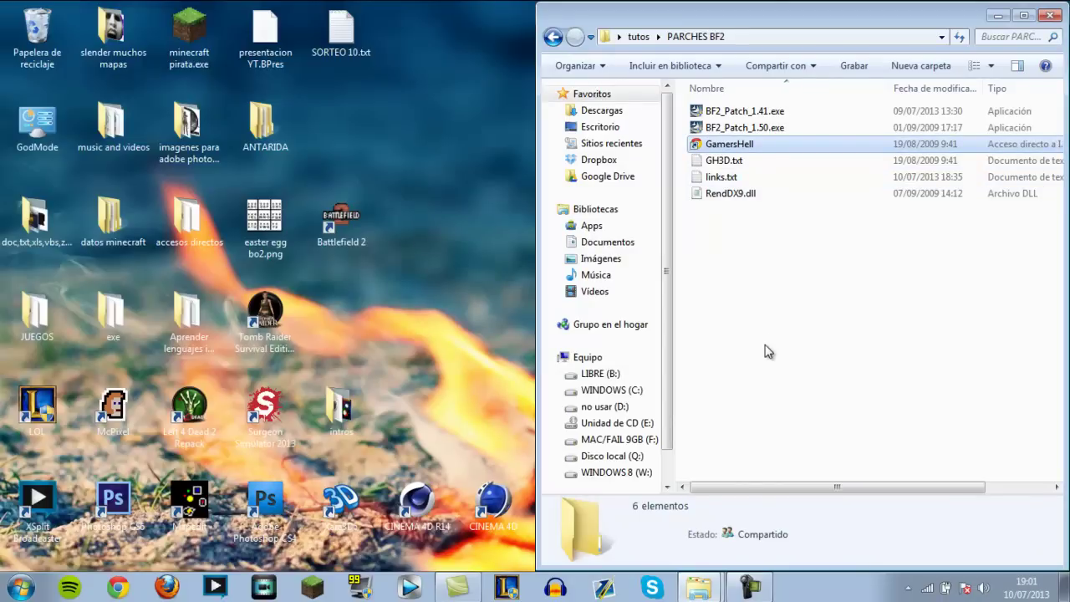
pyautogui.hotkey('shift', 'Down')
pyautogui.press('Delete')
pyautogui.press('Return')
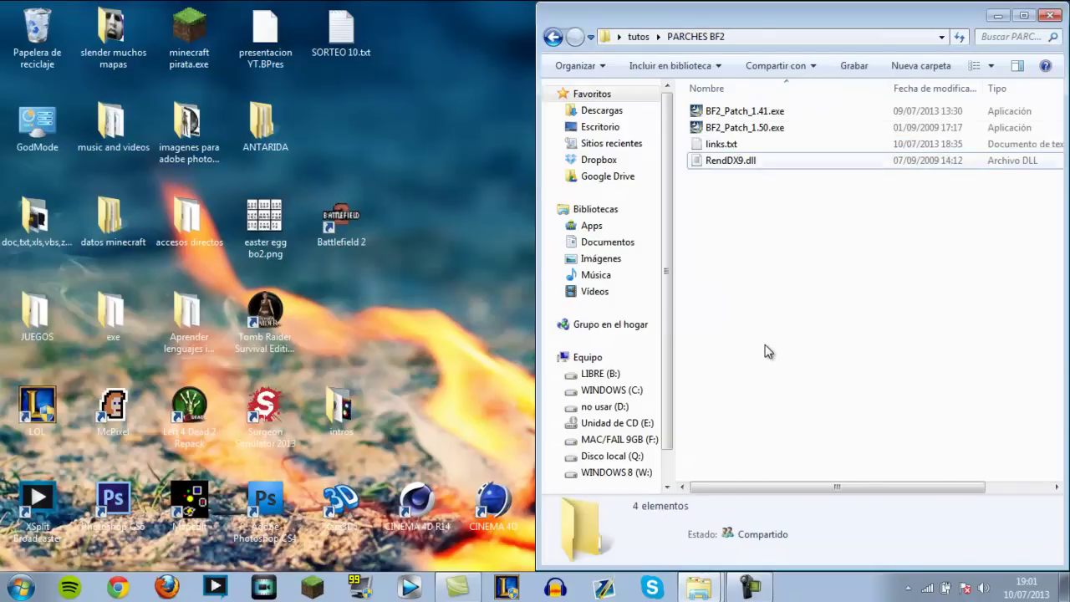
# Move RendDX9.dll from PARCHES BF2 into the Battlefield 2 installation folder, replacing the existing file and granting administrator permission
pyautogui.click(692, 551)
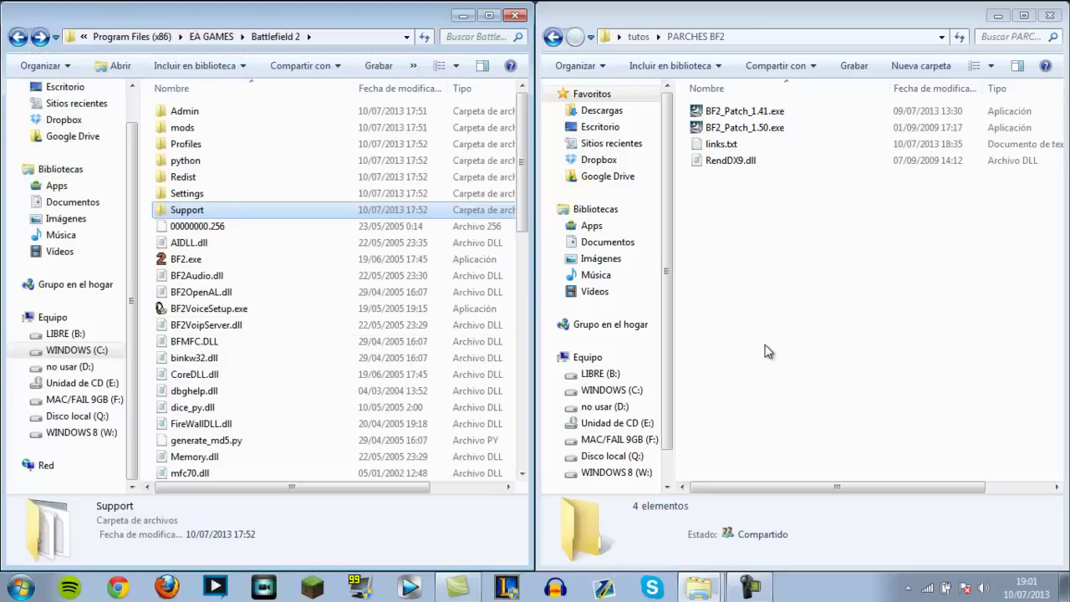
pyautogui.press('End')
pyautogui.moveTo(730, 160)
pyautogui.mouseDown()
pyautogui.moveTo(238, 210)
pyautogui.moveTo(221, 227)
pyautogui.mouseUp()
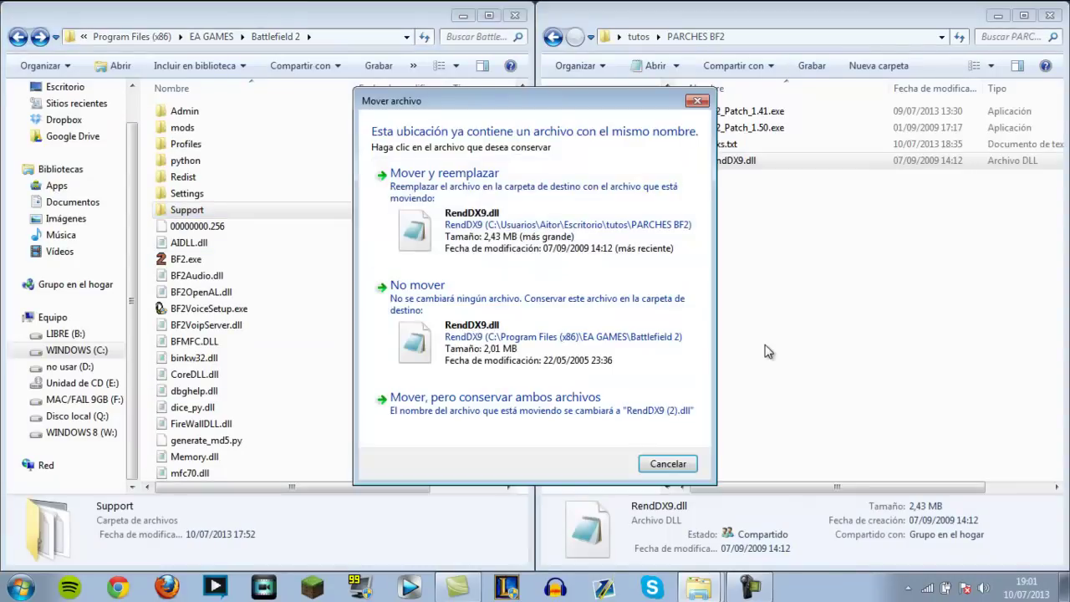
pyautogui.click(444, 173)
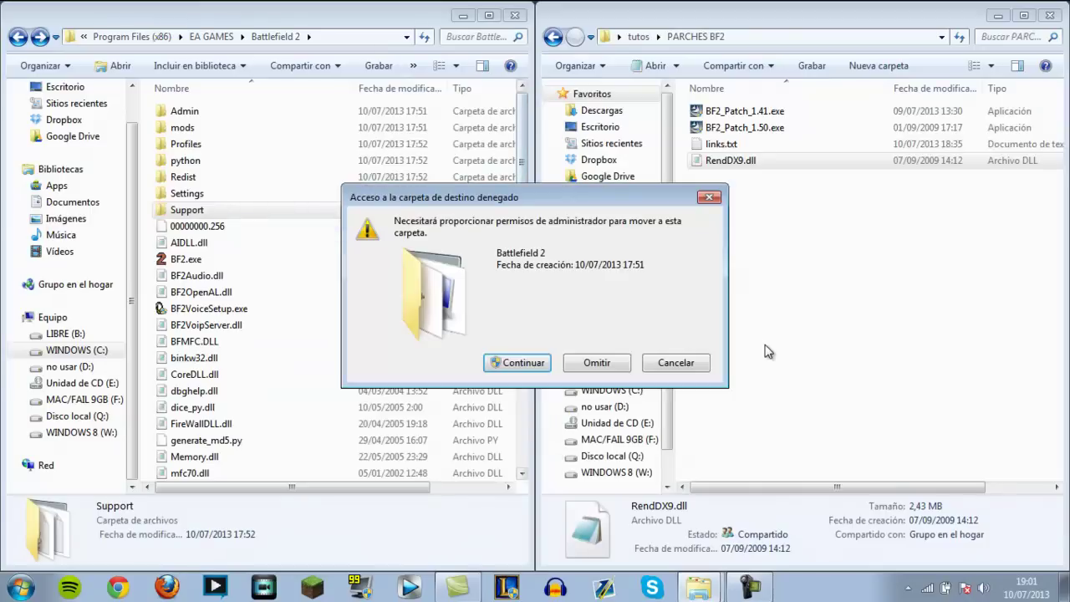
pyautogui.click(521, 363)
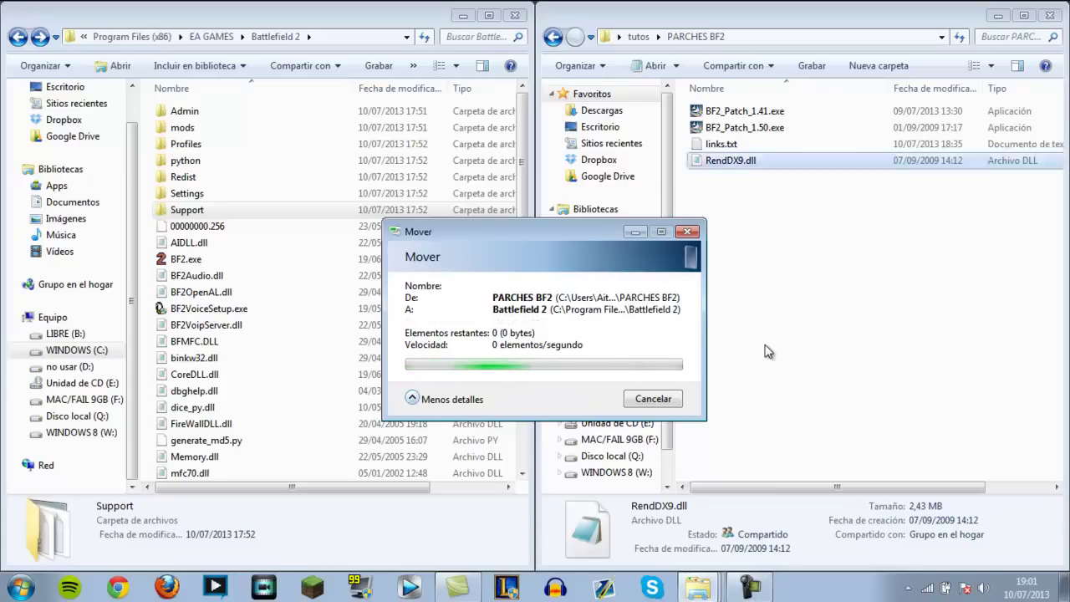
# Install the Battlefield 2 v1.41 patch from BF2_Patch_1.41.exe in Español, and select BF2_Patch_1.50.exe in PARCHES BF2
pyautogui.click(768, 351)
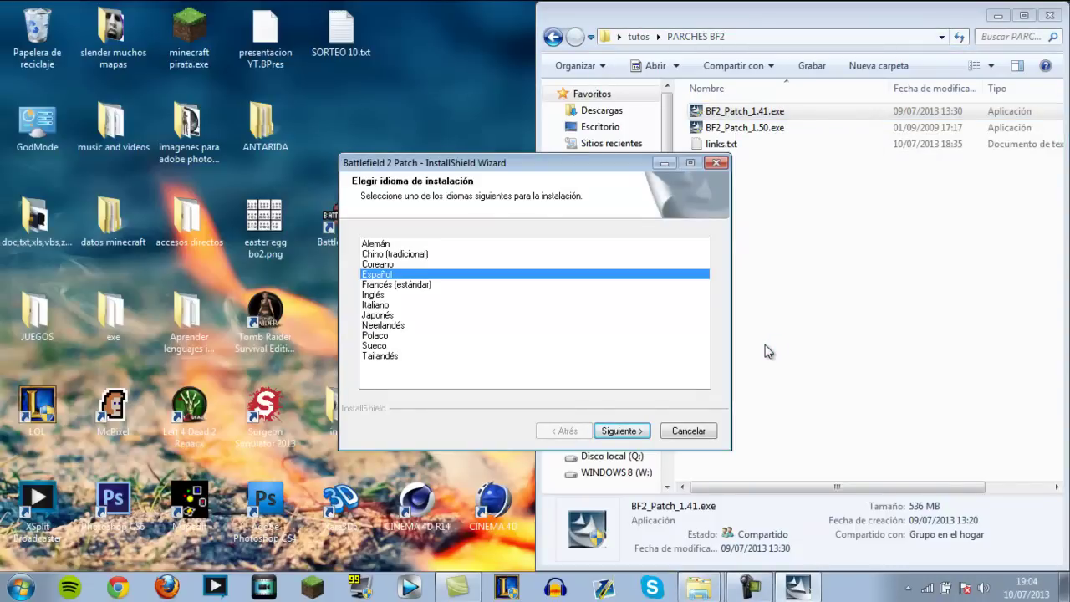
pyautogui.press('Return')
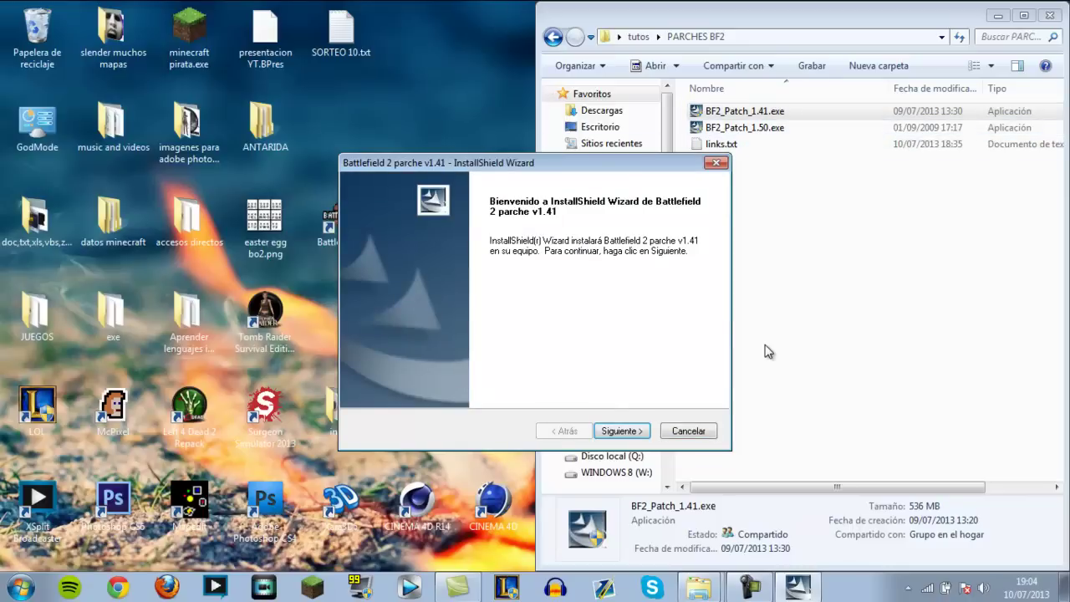
pyautogui.press('Return')
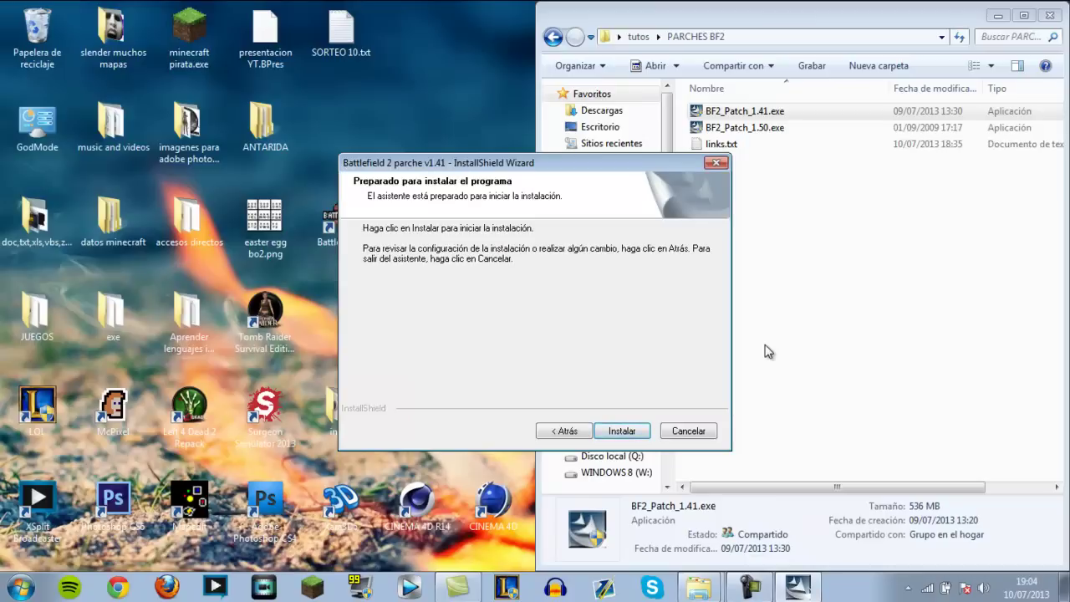
pyautogui.press('Return')
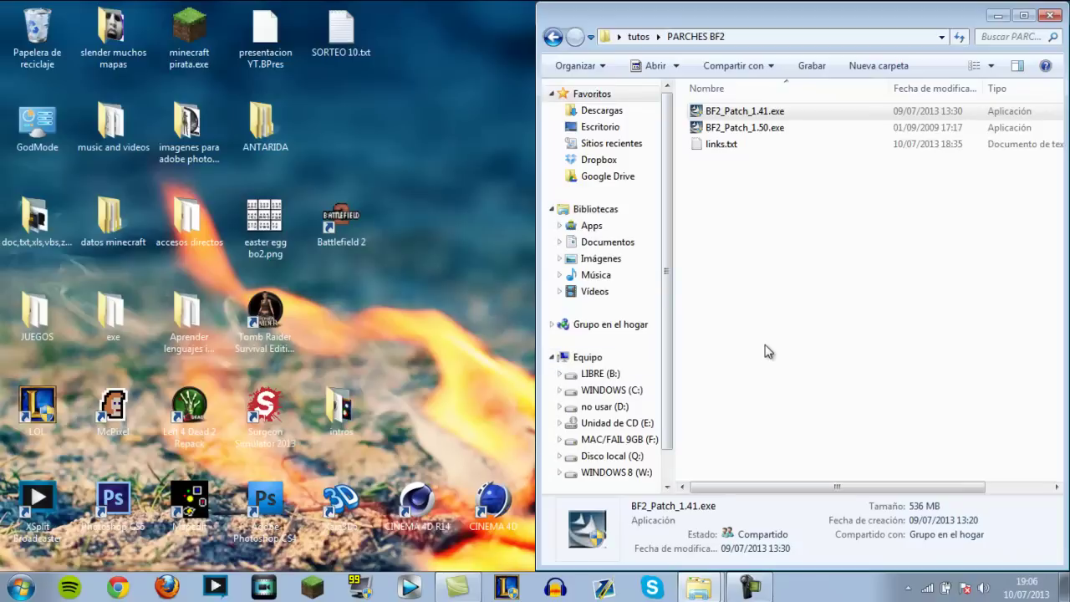
pyautogui.press('Down')
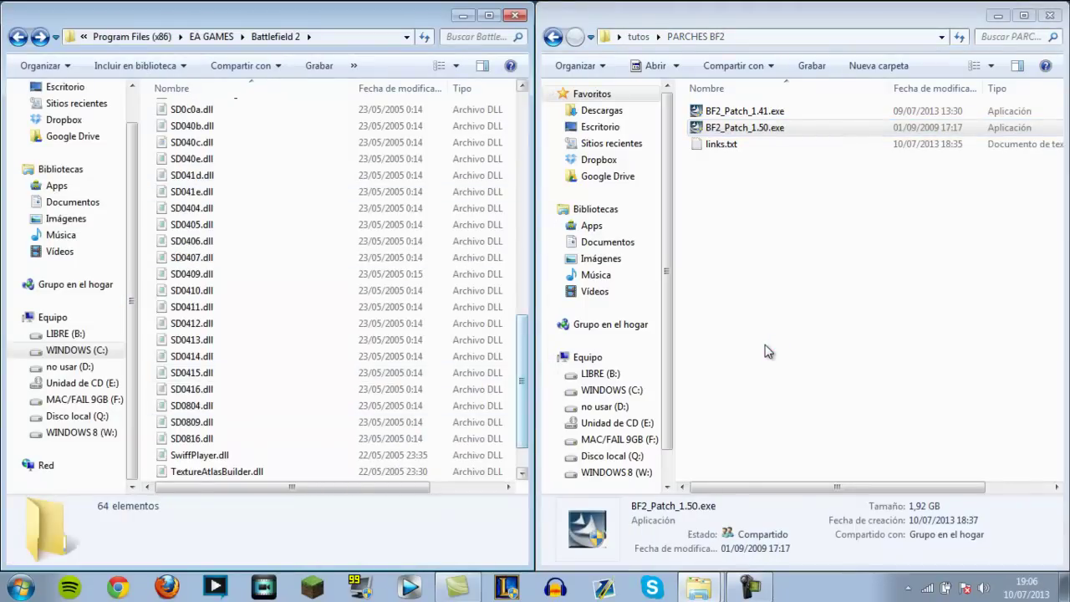
# Look through the Battlefield 2 installation folder and the bf2 folder inside mods, and return to mods
pyautogui.scroll(3, 768, 351)
pyautogui.scroll(-4, 768, 351)
pyautogui.scroll(12, 768, 351)
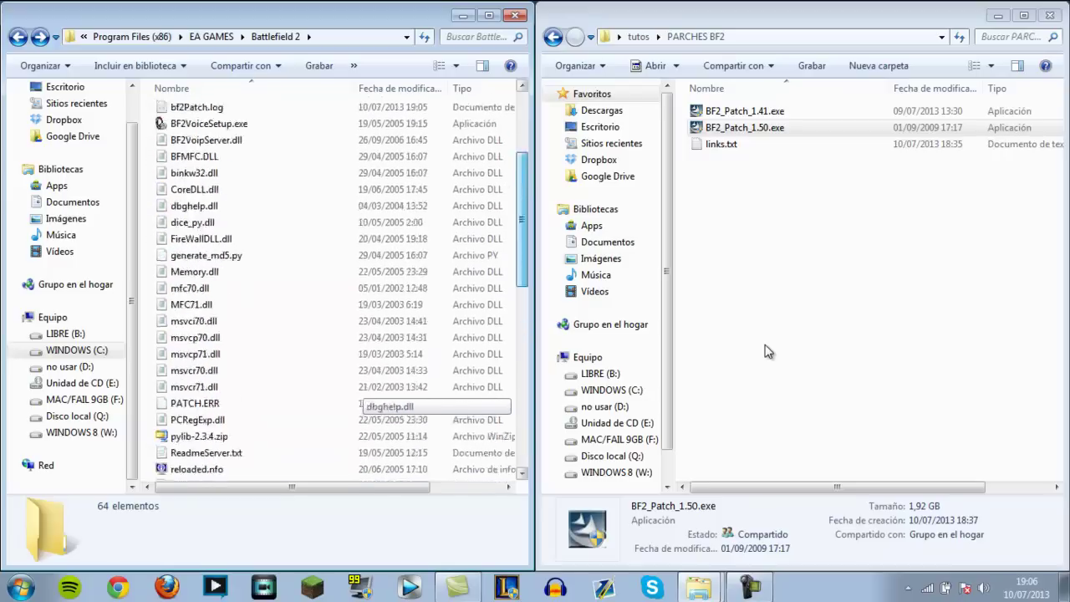
pyautogui.scroll(1, 769, 352)
pyautogui.press('m')
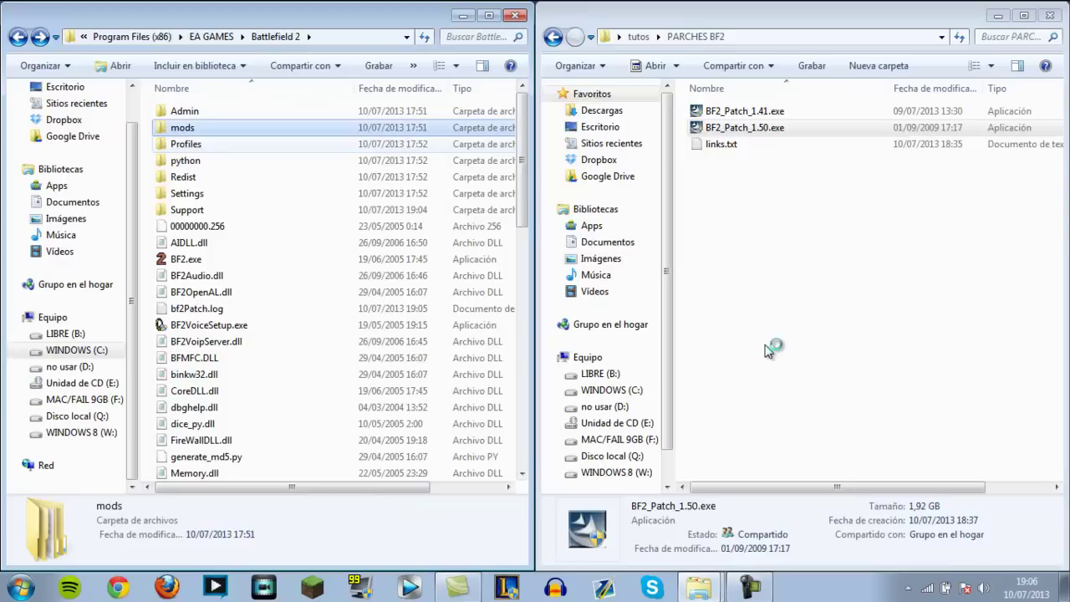
pyautogui.press('Return')
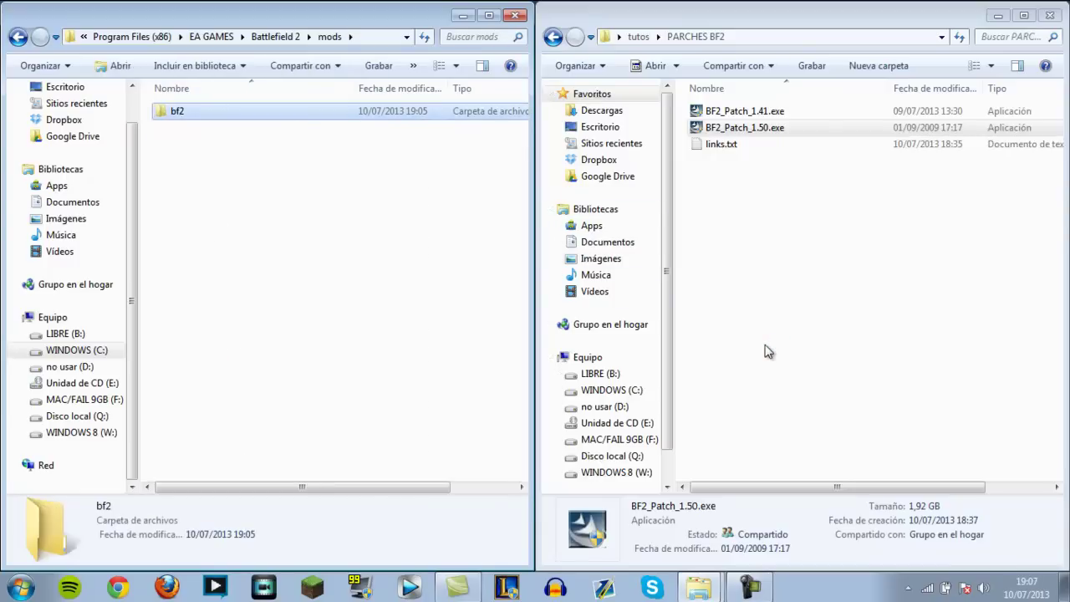
pyautogui.press('Return')
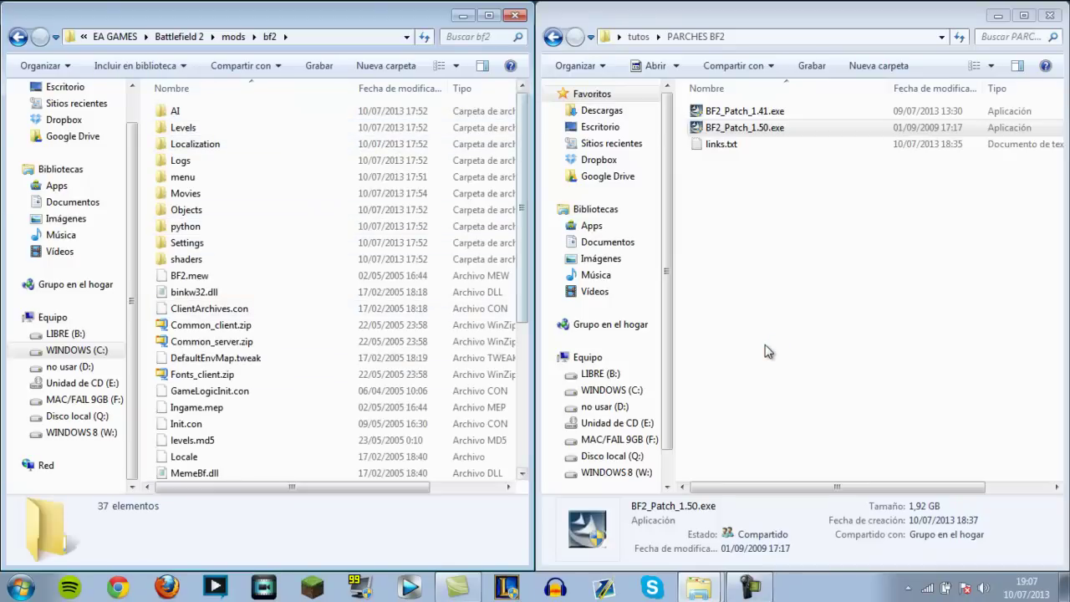
pyautogui.press('BackSpace')
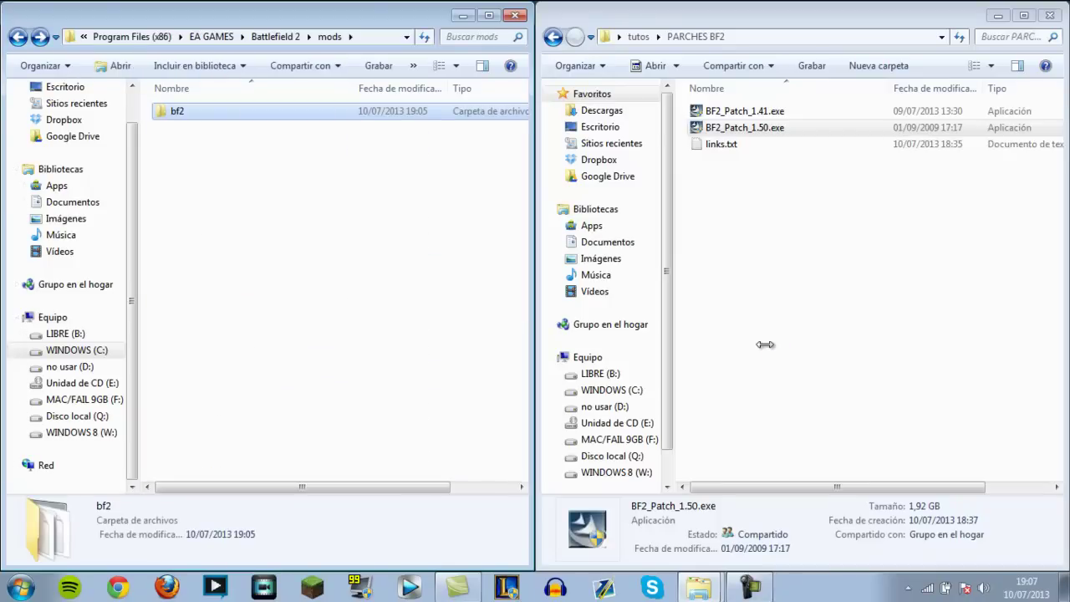
# Return from mods to the Battlefield 2 installation folder and close its window
pyautogui.press('BackSpace')
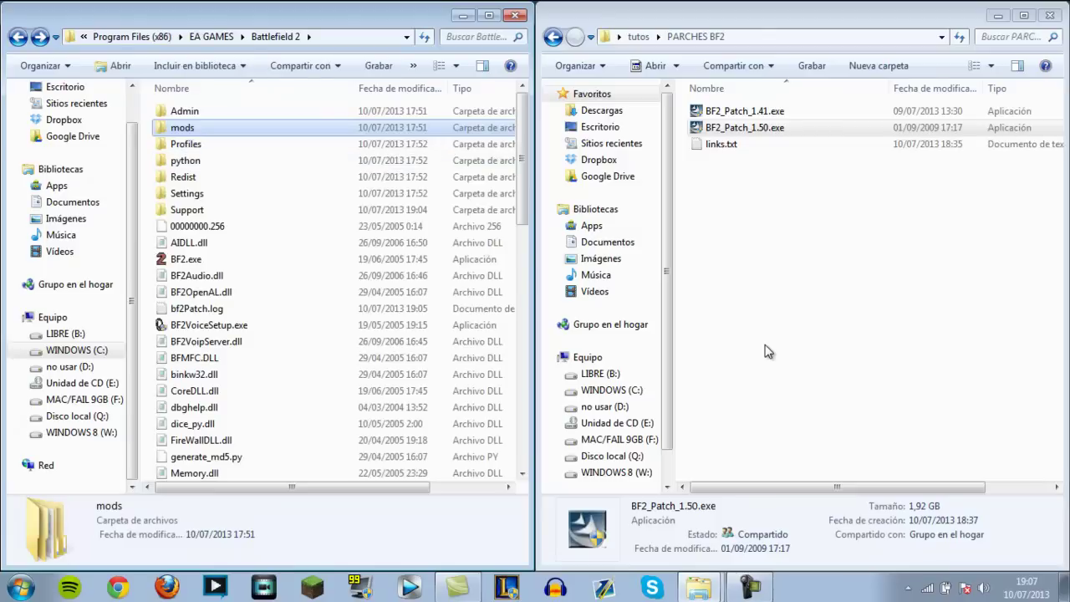
pyautogui.press('End')
pyautogui.hotkey('alt', 'F4')
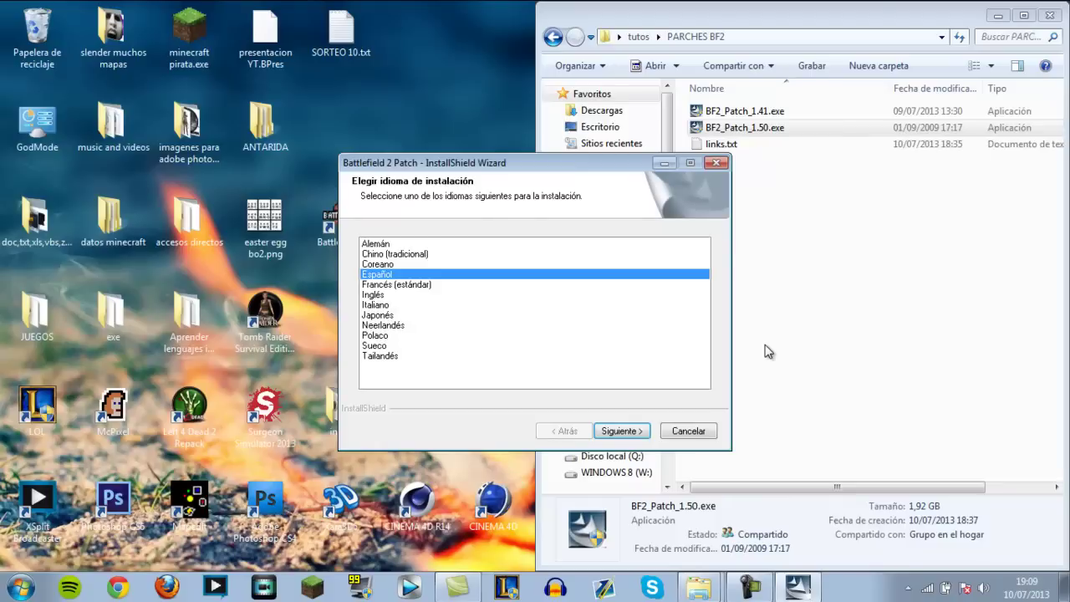
# Try to install the Battlefield 2 patch from BF2_Patch_1.50.exe with Español as the installation language
pyautogui.press('Return')
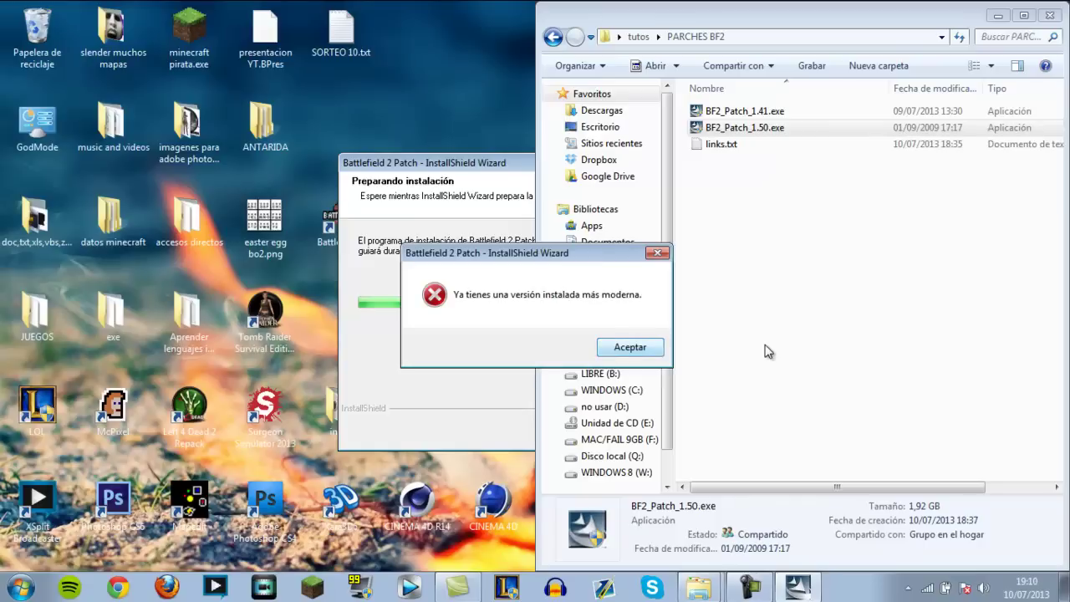
pyautogui.press('Return')
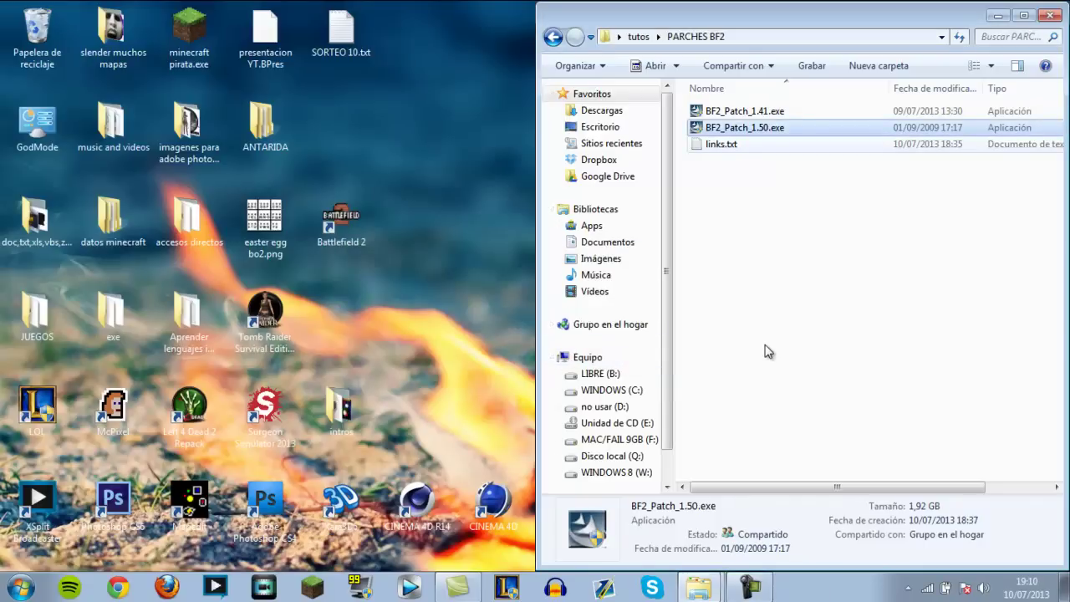
pyautogui.press('Up')
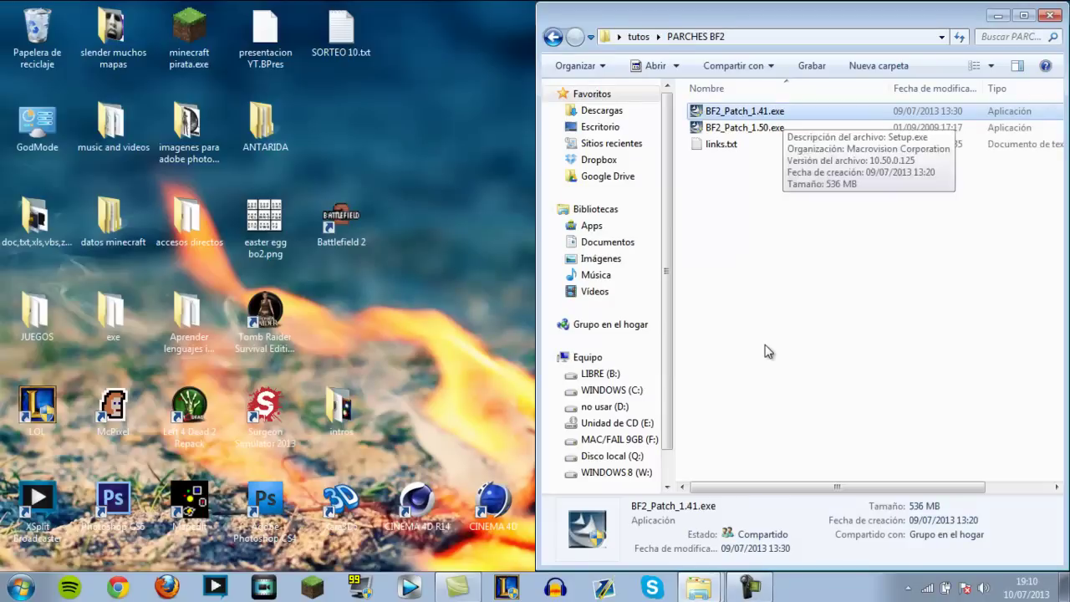
pyautogui.press('Up')
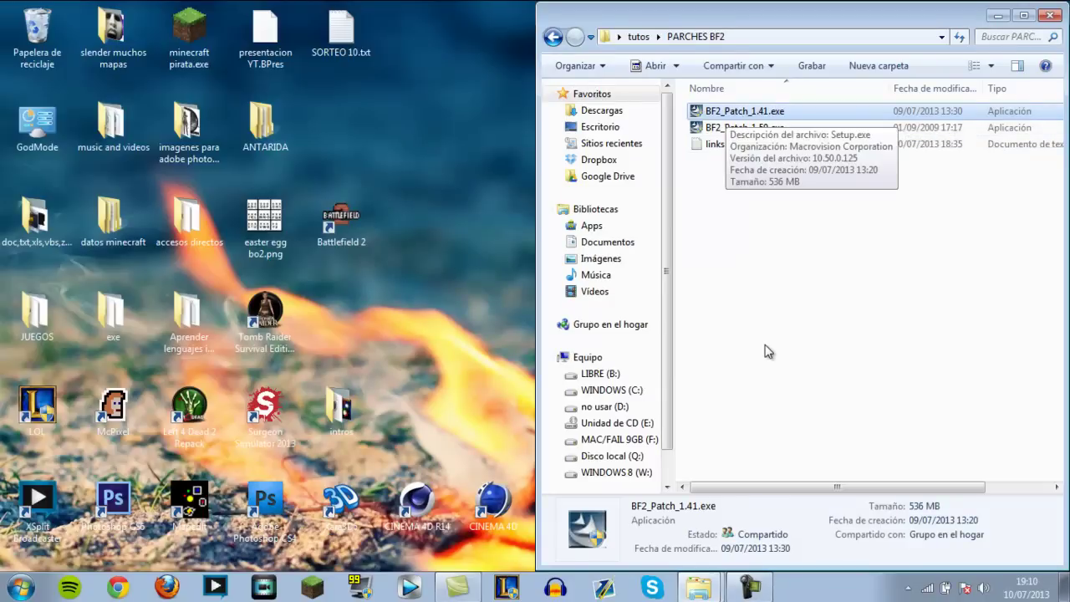
pyautogui.press('Down')
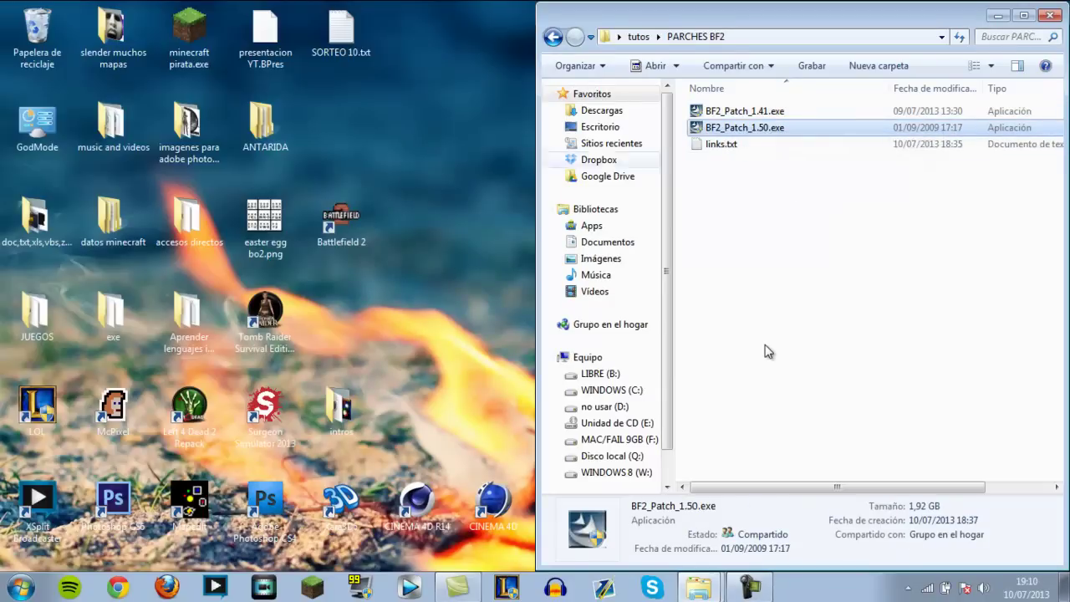
pyautogui.press('Up')
pyautogui.press('Down')
pyautogui.hotkey('ctrl', 'Up')
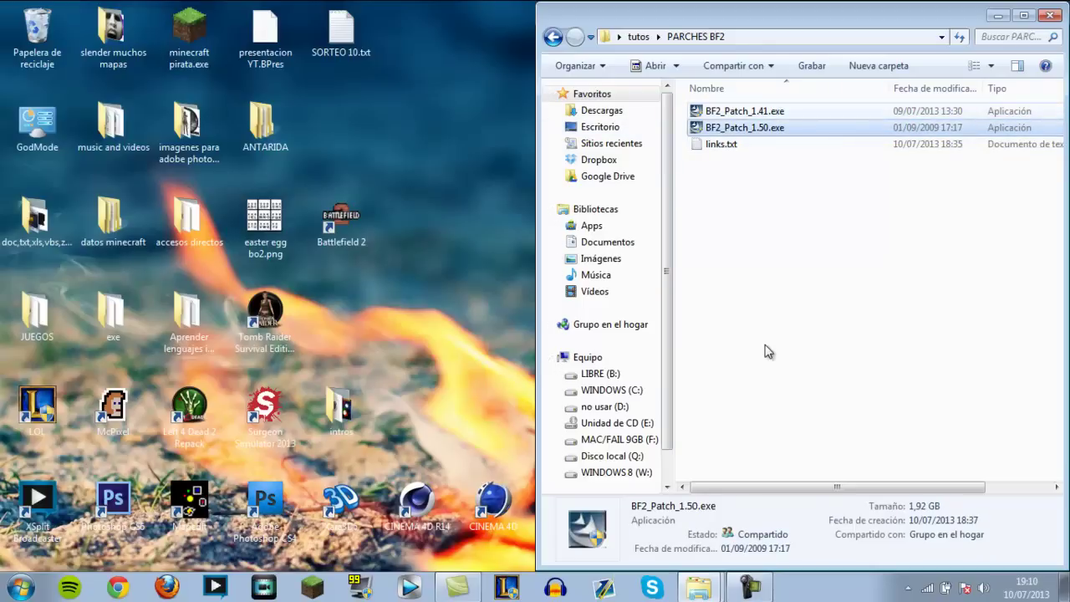
pyautogui.press('Up')
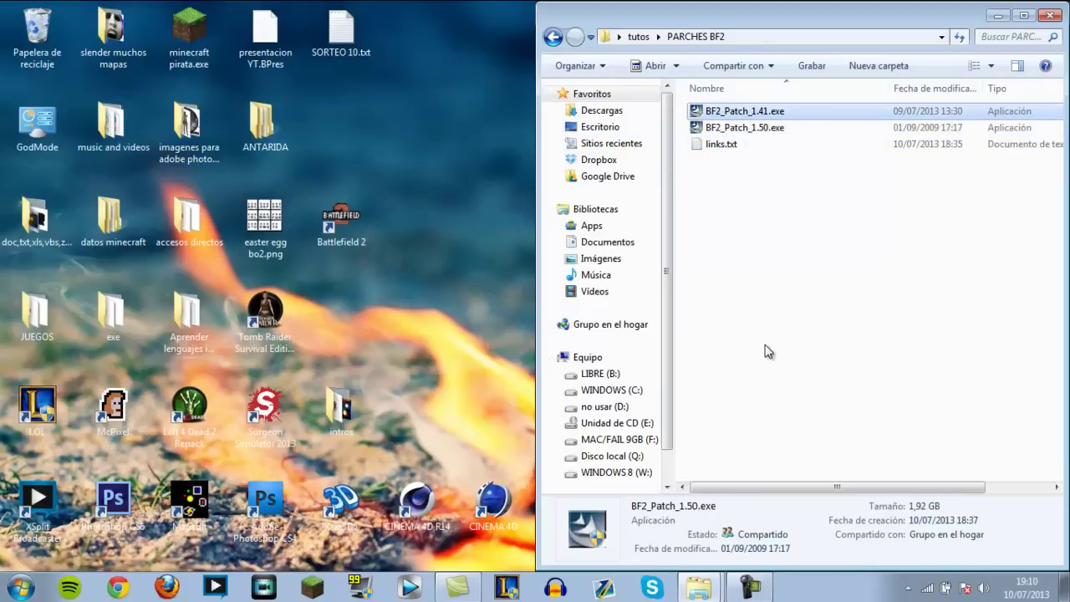
pyautogui.click(768, 351)
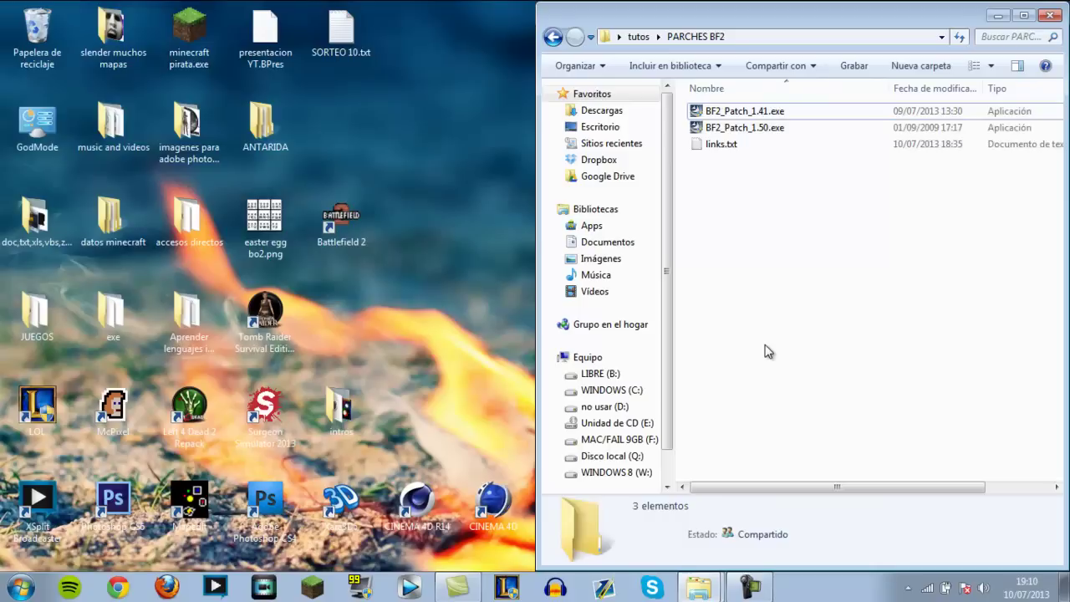